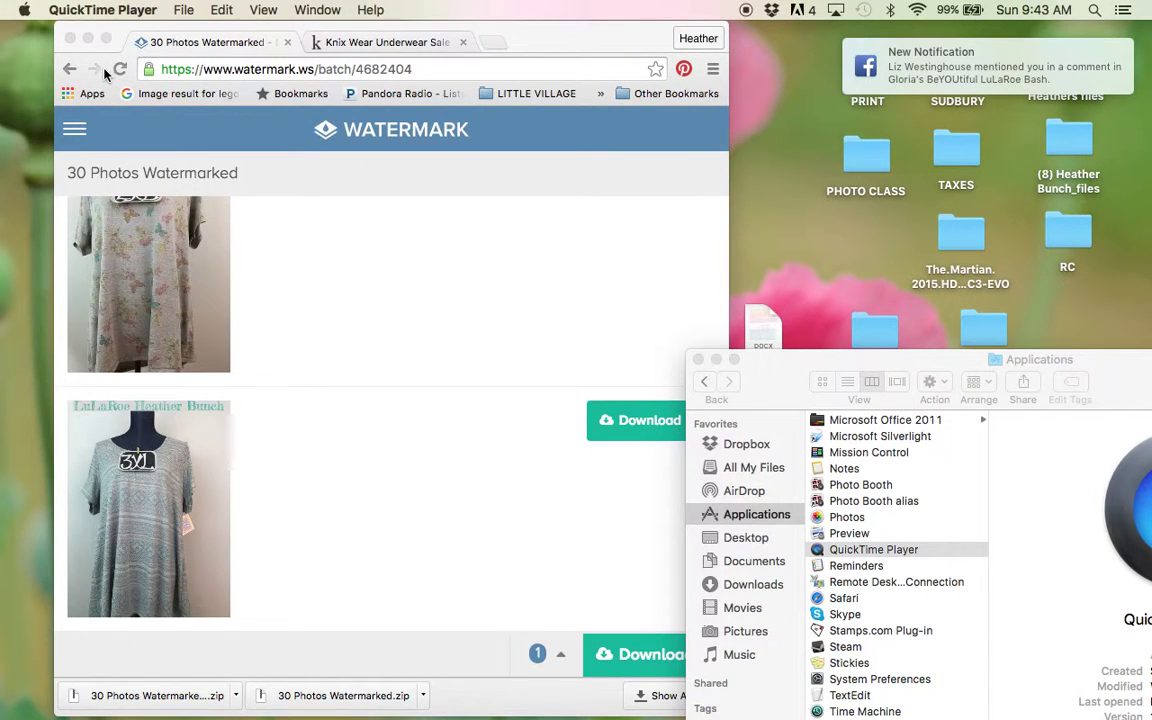
- Maximize the browser to full screen and scroll through the 30 watermarked shirt photos
click(105, 38)
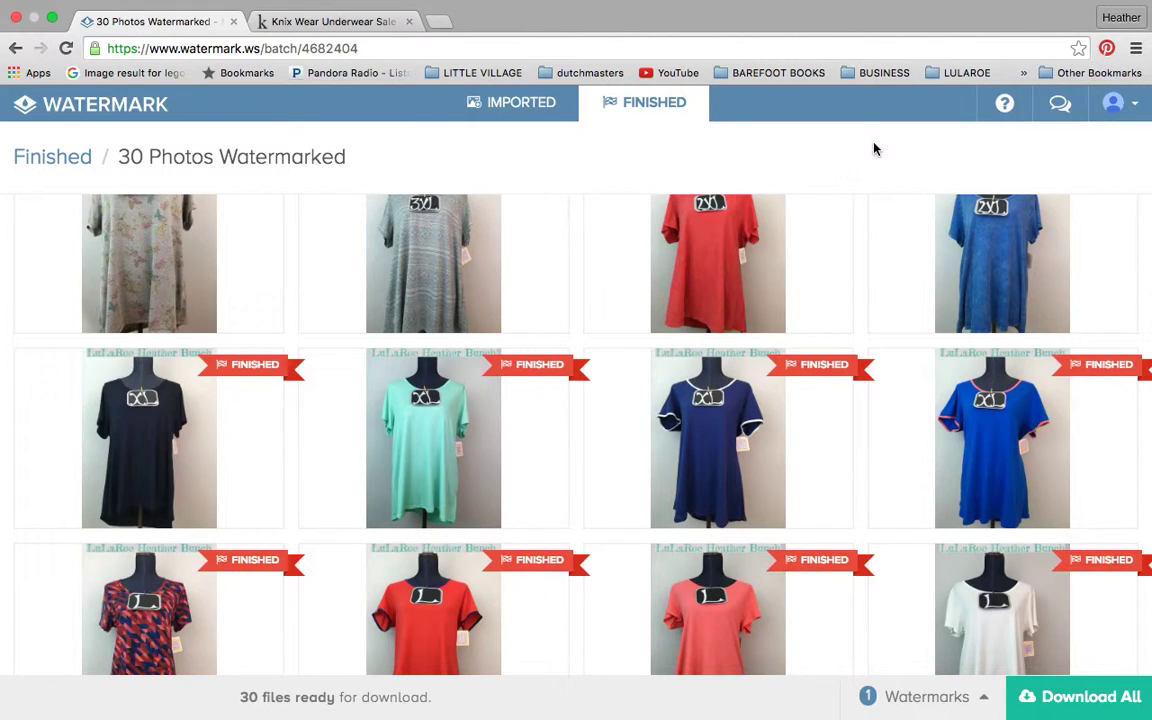
scroll(848, 180, down, 2)
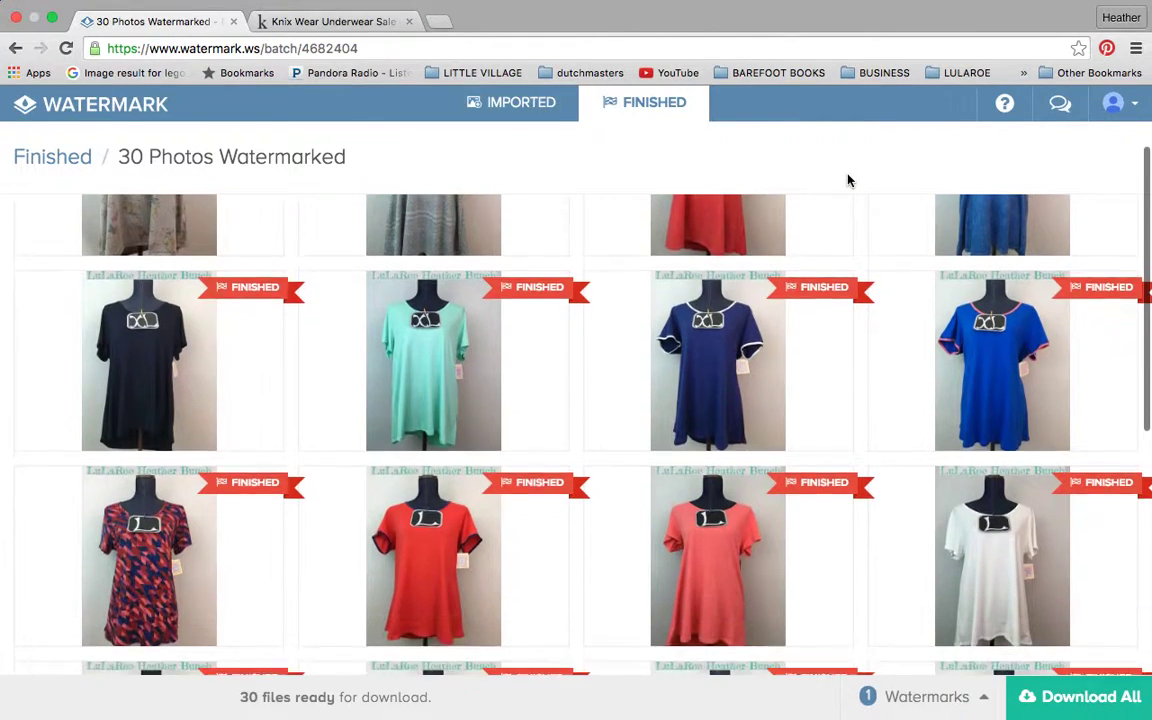
scroll(848, 180, up, 3)
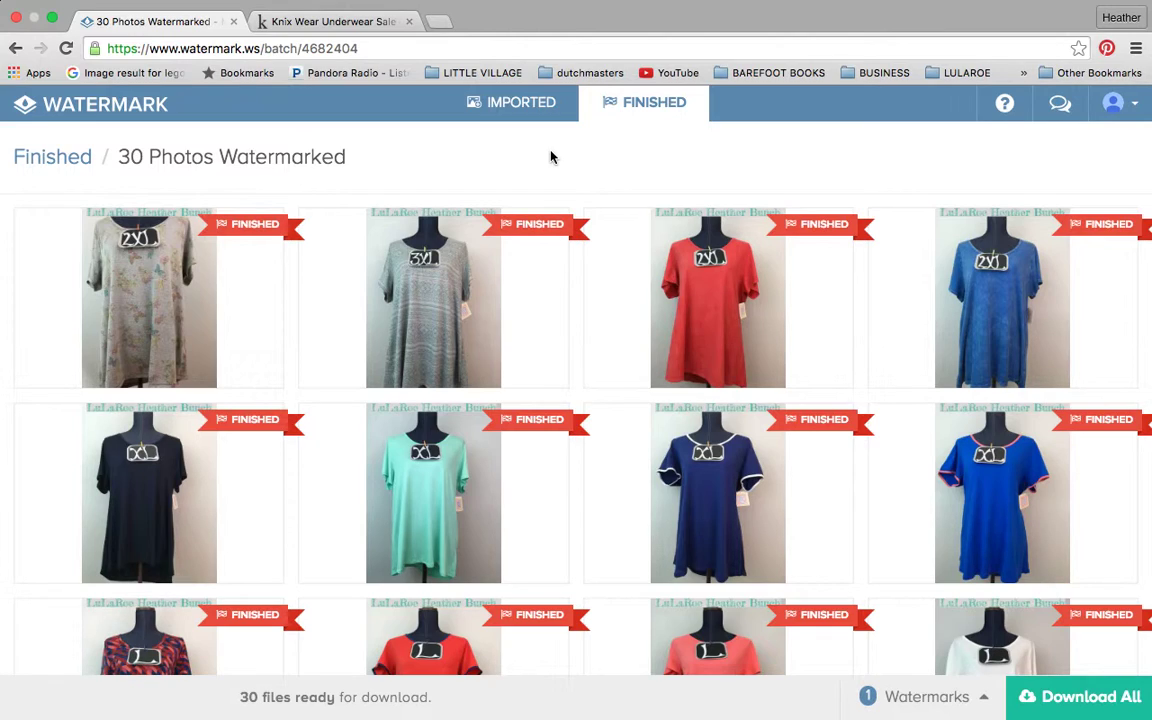
- Check the IMPORTED folders and Monroe folder options, then switch to the FINISHED batches list
click(509, 110)
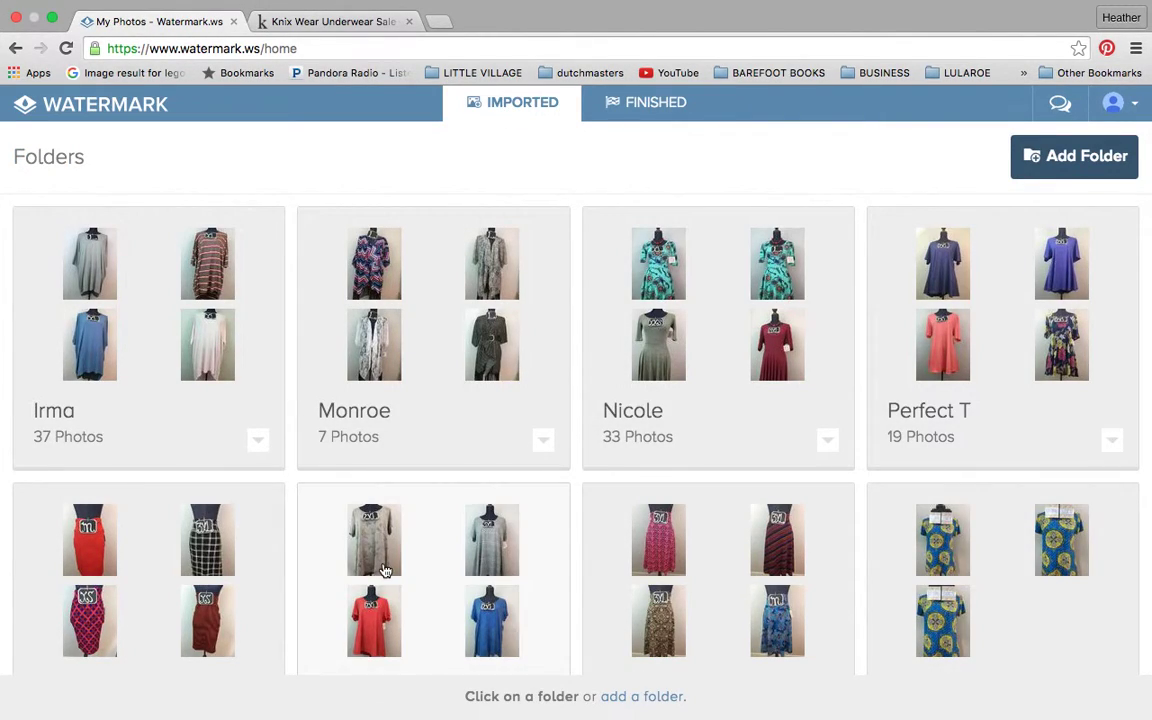
click(546, 440)
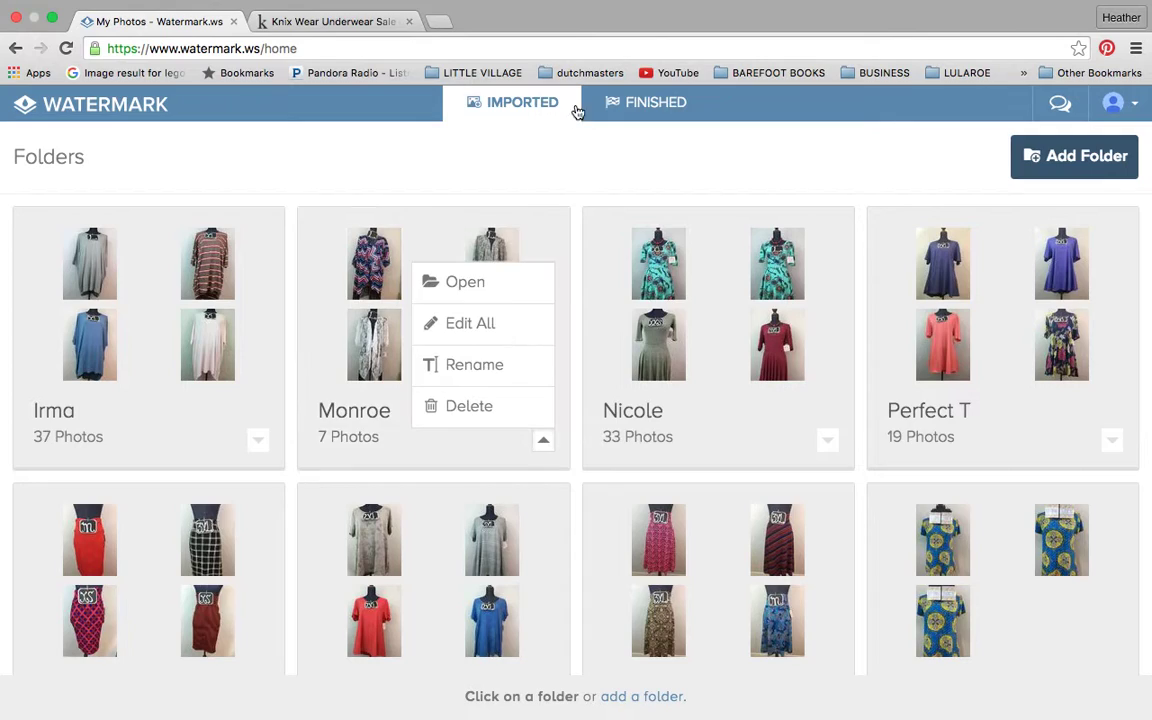
click(564, 163)
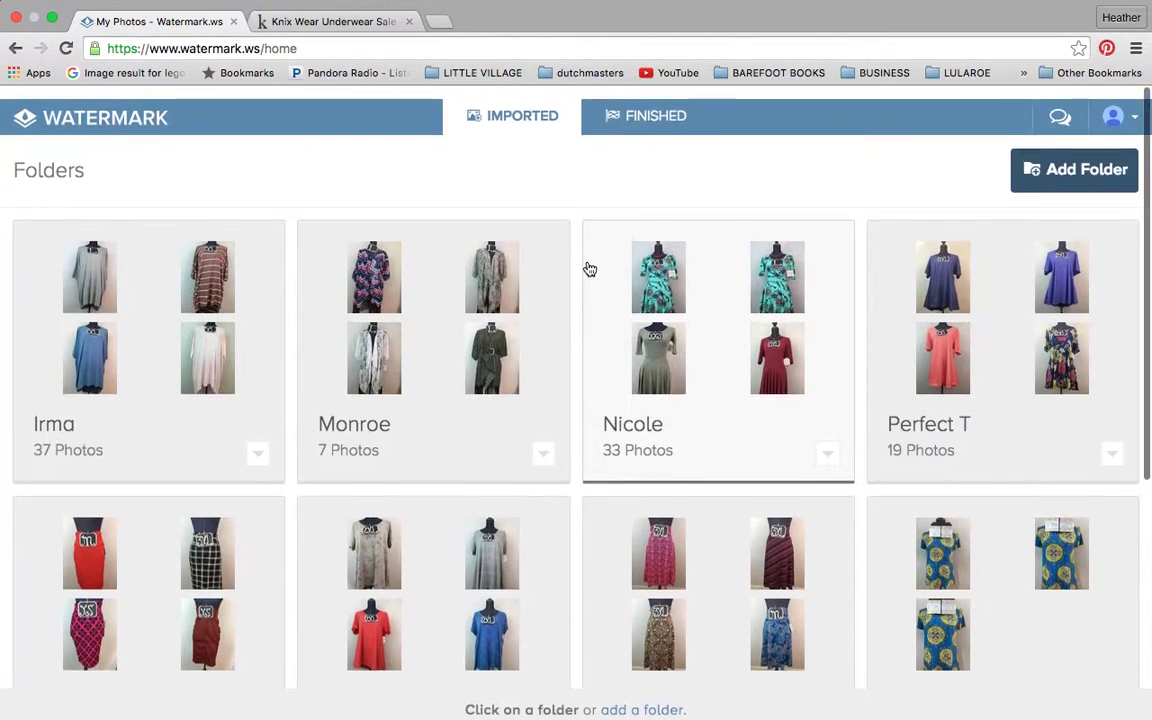
click(645, 113)
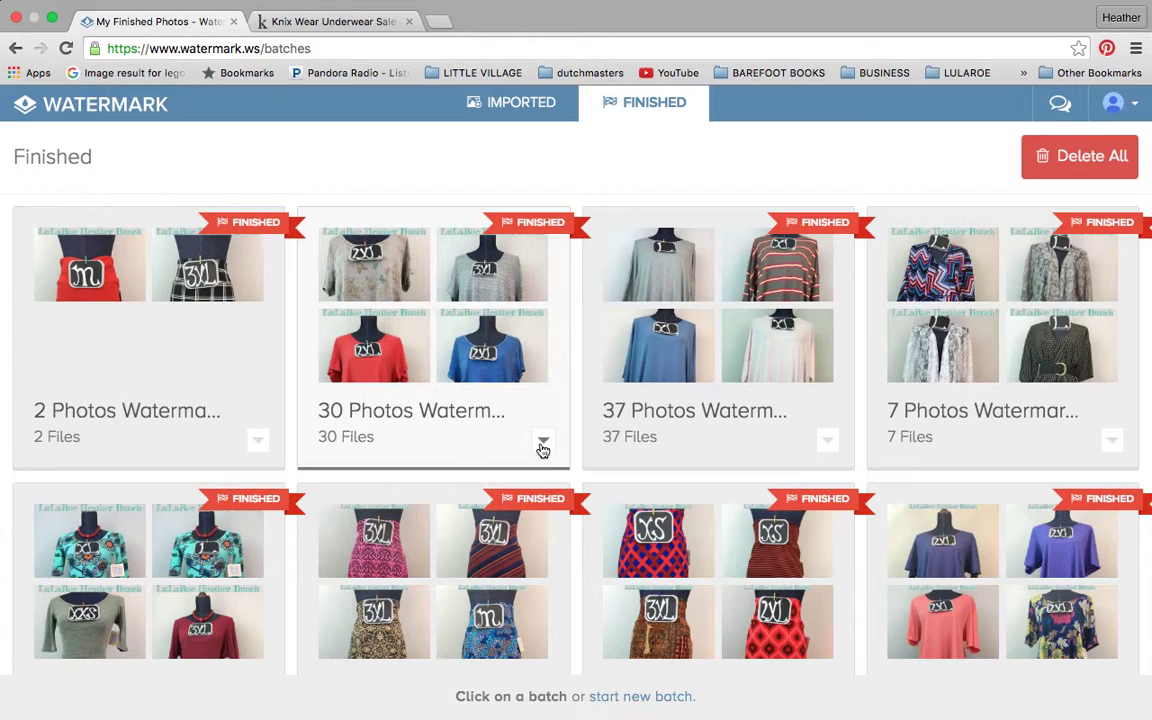
- Download the 30 Photos Watermarked batch as a zip, then exit full screen and minimize Chrome
click(542, 442)
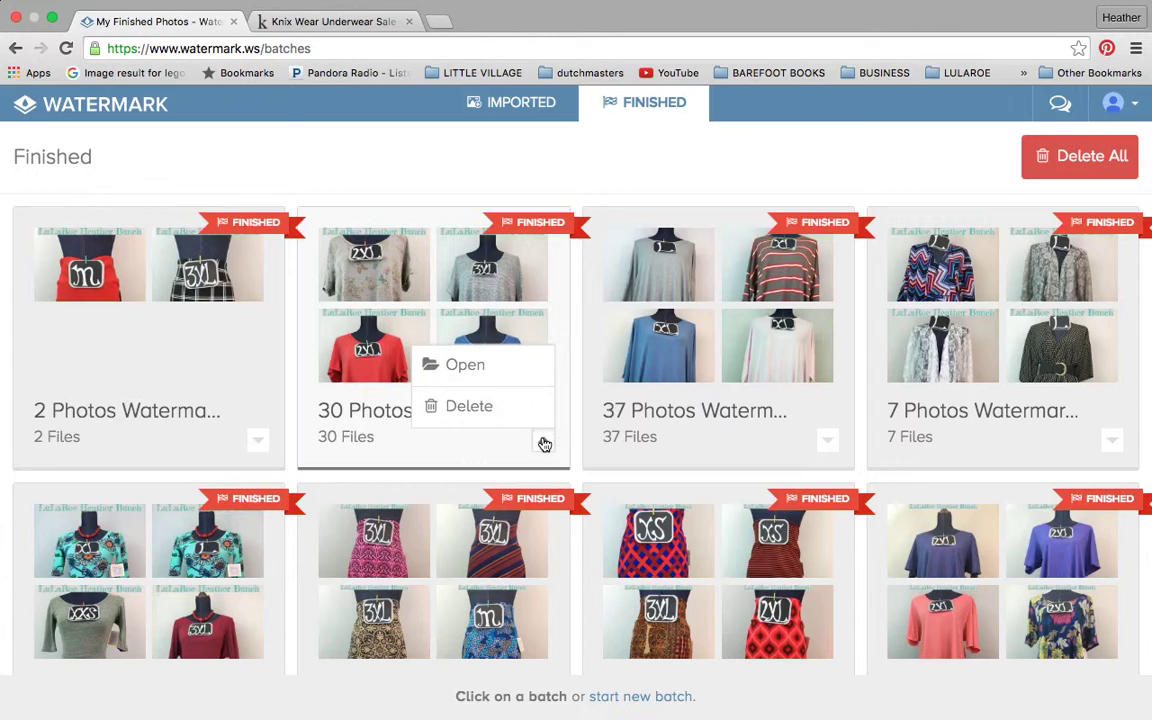
click(465, 366)
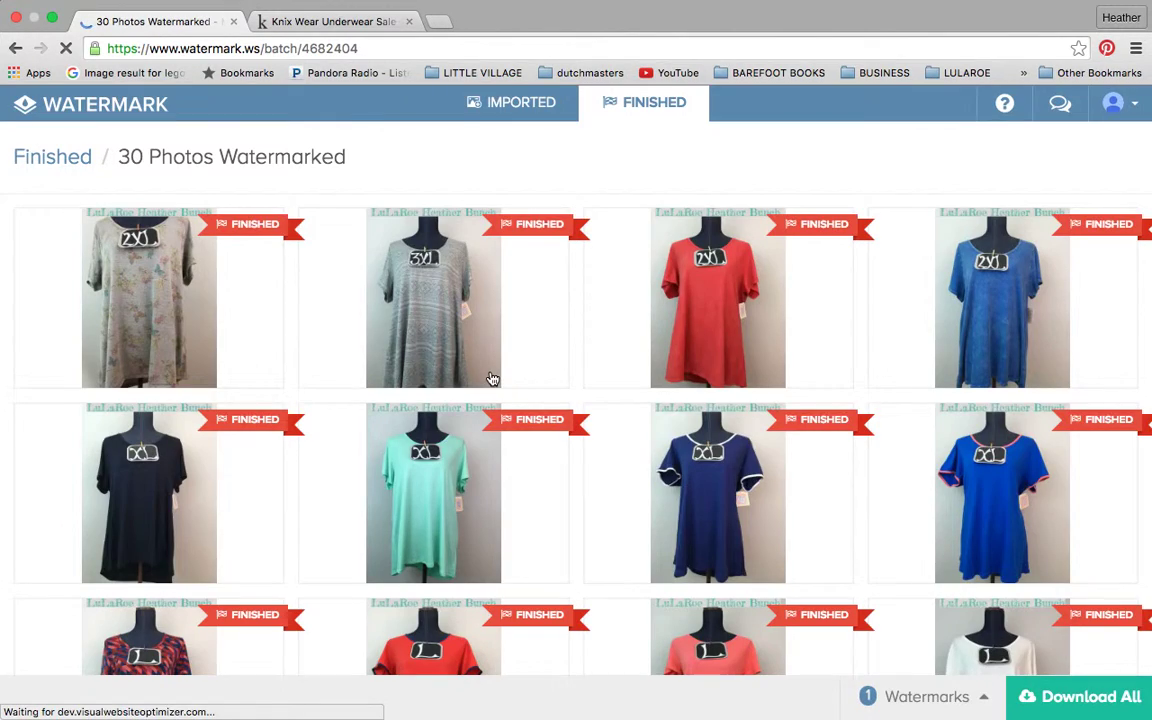
click(1050, 700)
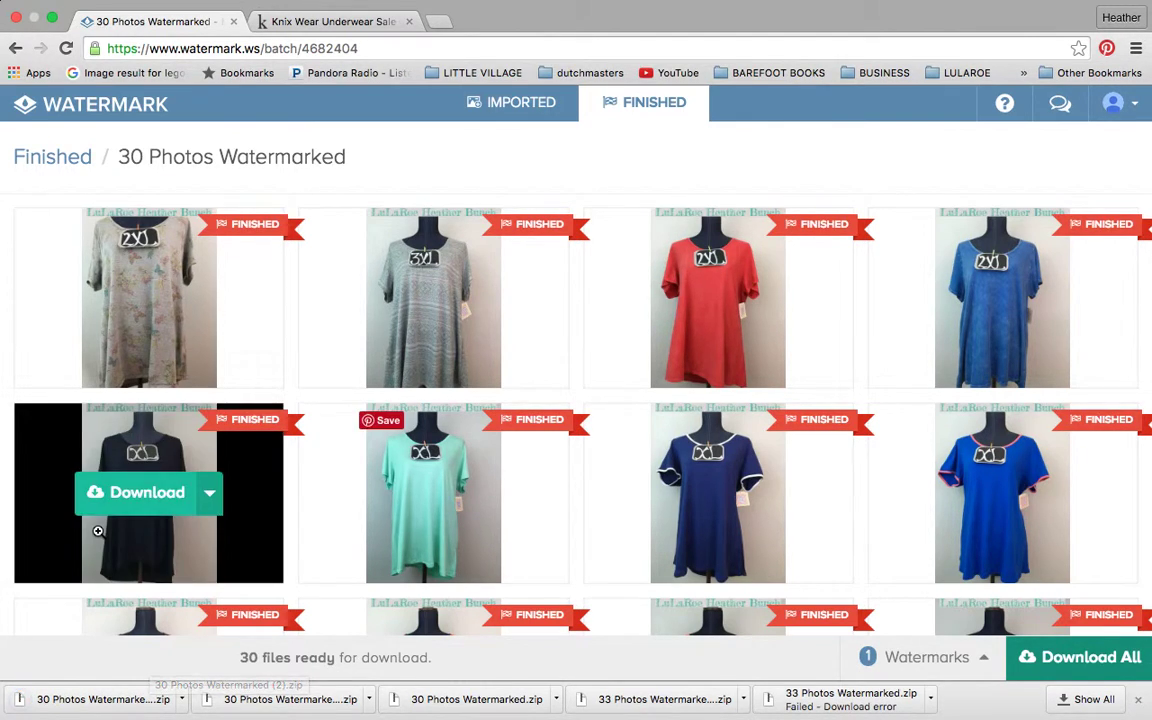
click(52, 17)
click(86, 40)
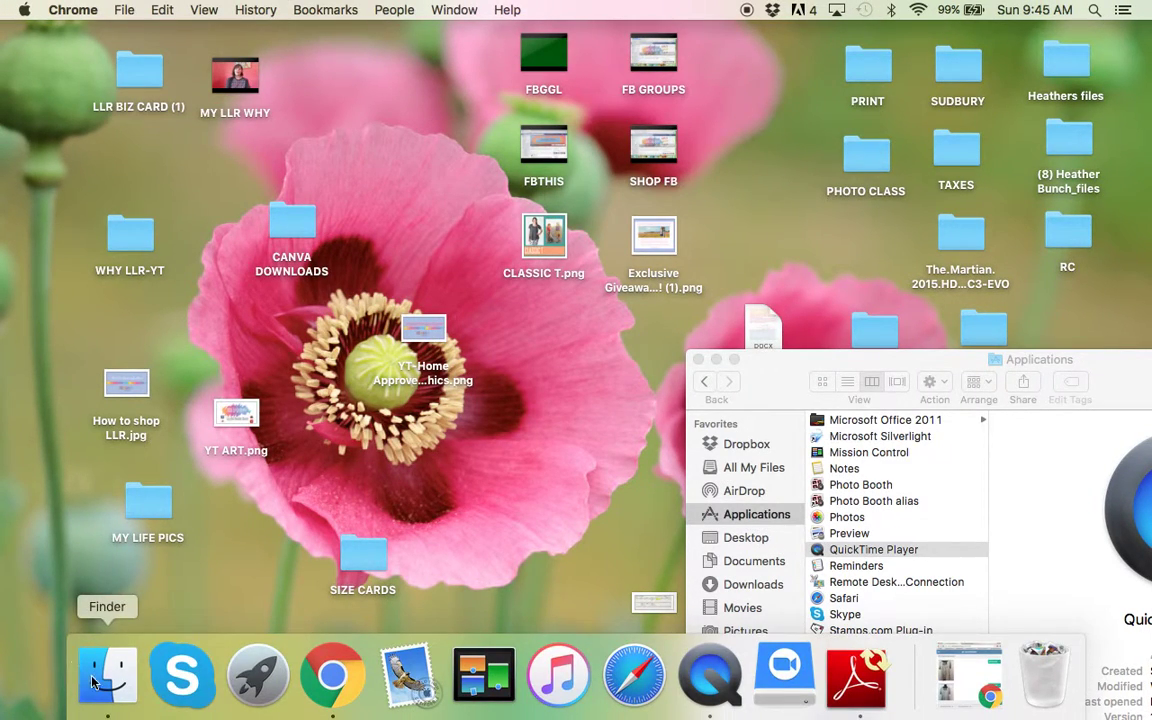
- Open a Finder window on Downloads, taken out of full screen
click(92, 682)
click(92, 682)
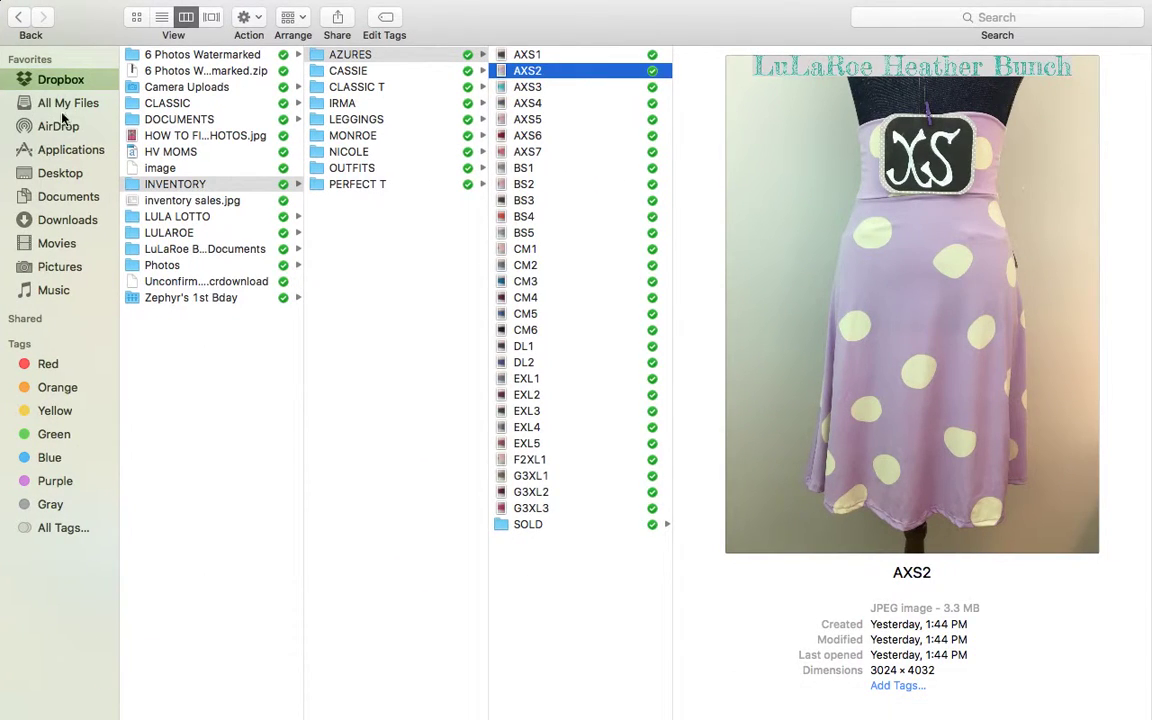
click(68, 219)
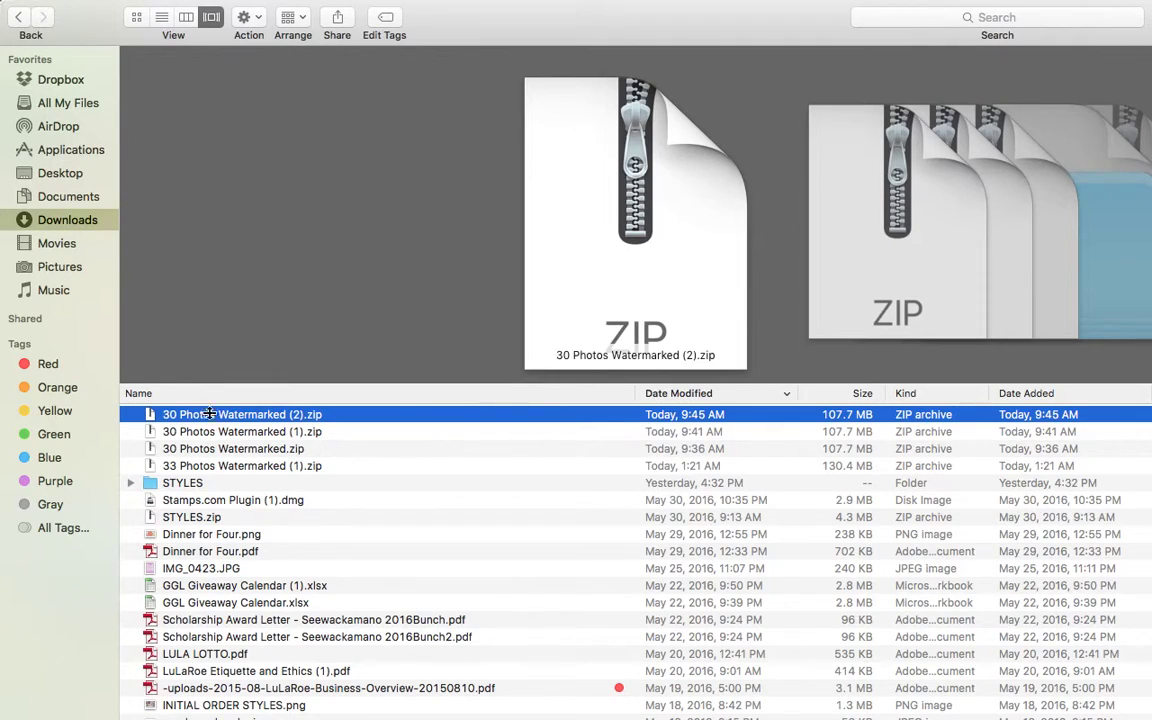
mouse_move(48, 3)
click(48, 31)
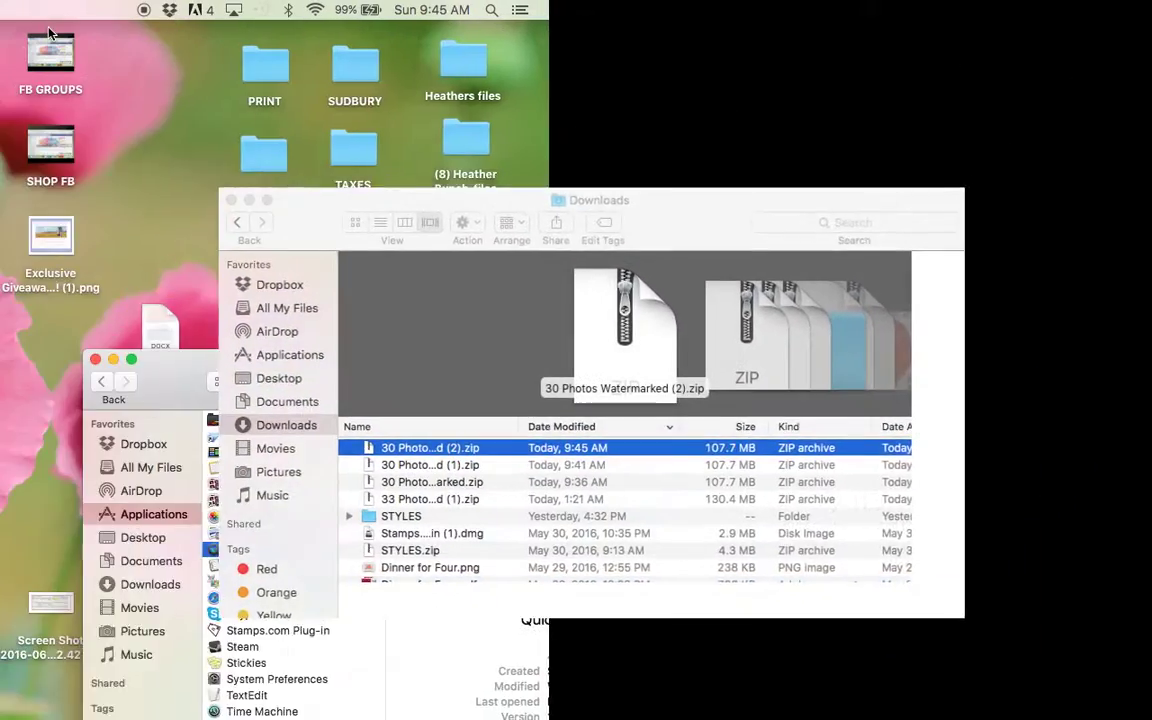
- Move 30 Photos Watermarked (2).zip to the desktop, unzip it, and drag the zip away
drag(449, 472, 143, 624)
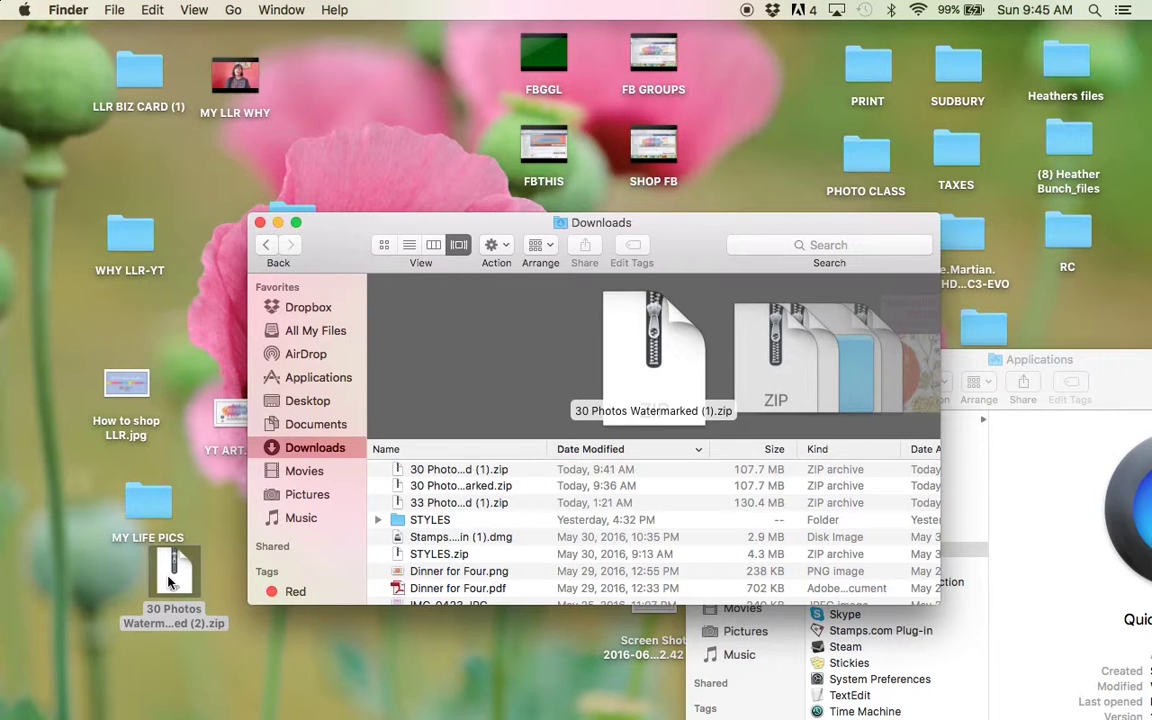
click(170, 582)
double_click(170, 582)
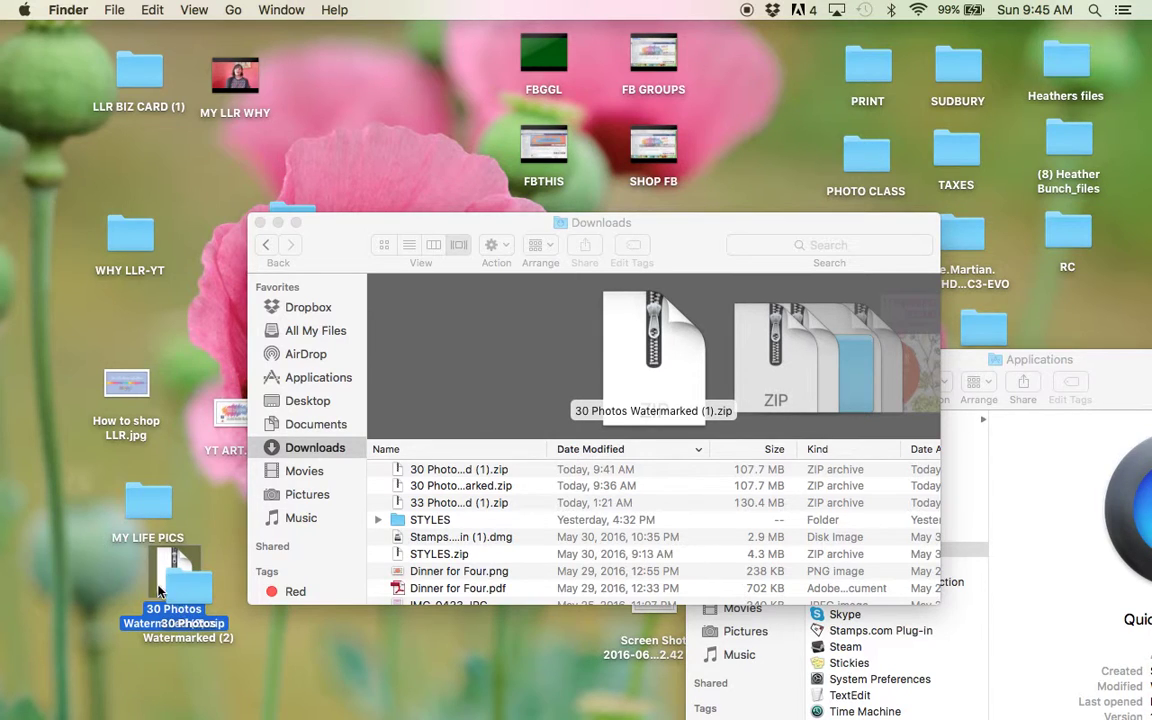
drag(165, 560, 1025, 715)
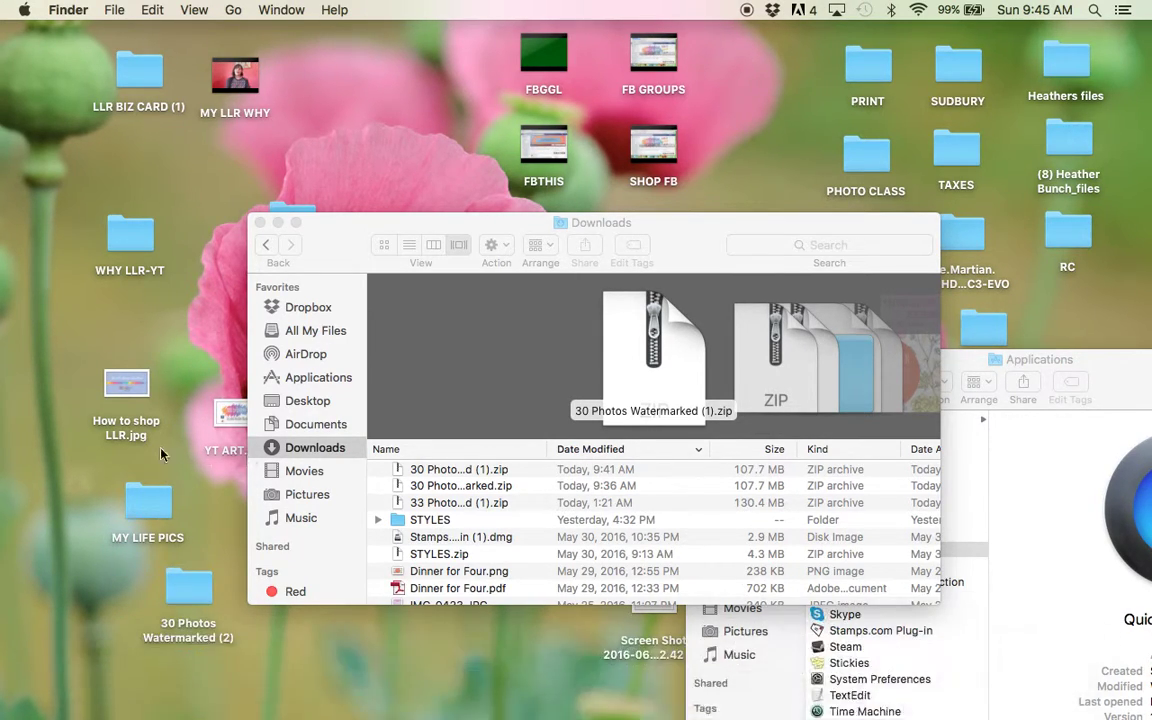
- Open the extracted 30 Photos Watermarked (2) folder and select all 30 images
double_click(196, 600)
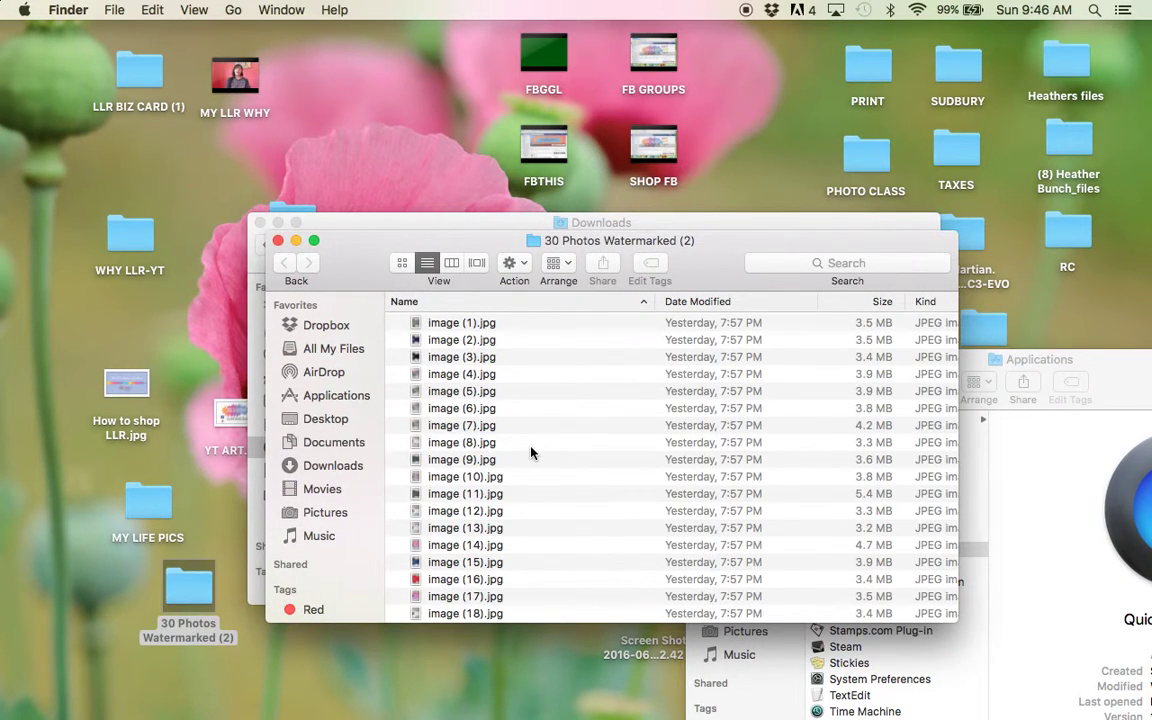
key(super+a)
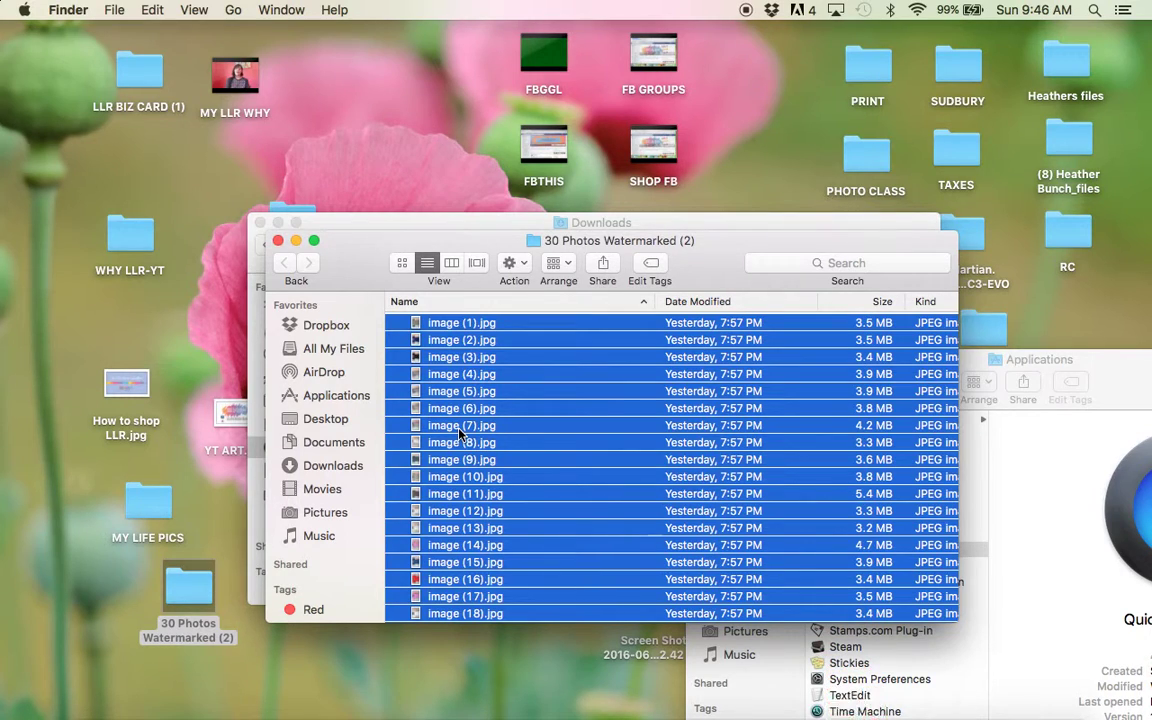
right_click(459, 433)
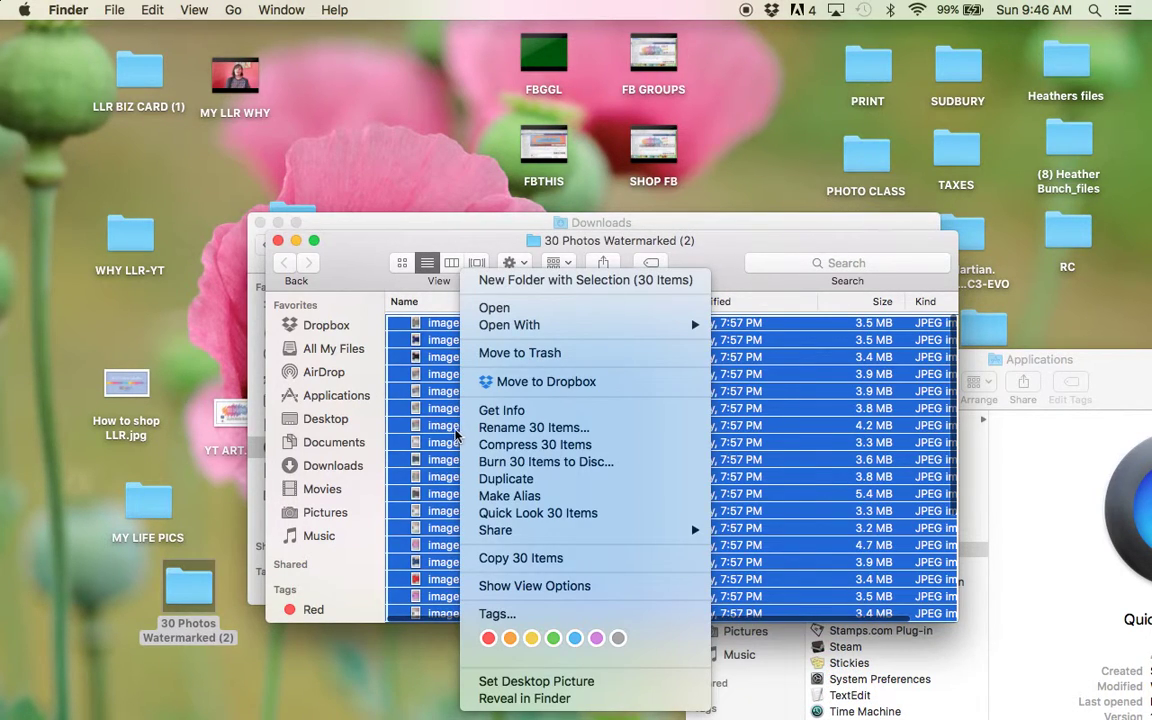
click(410, 393)
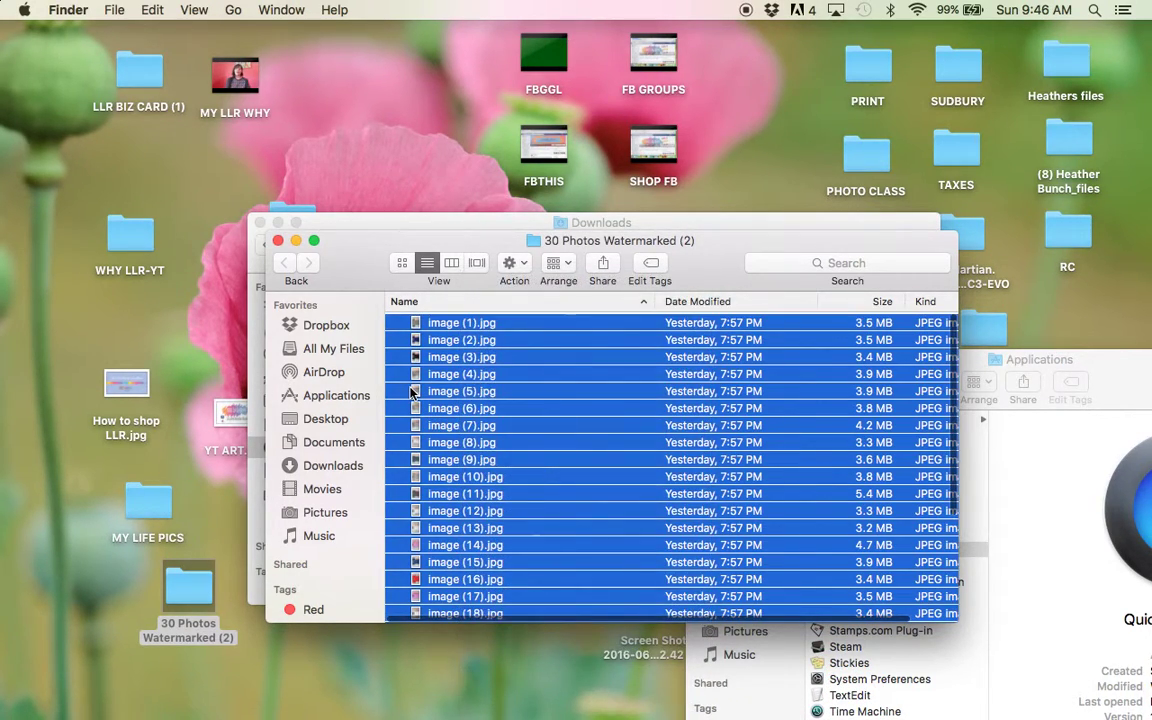
right_click(410, 393)
click(383, 372)
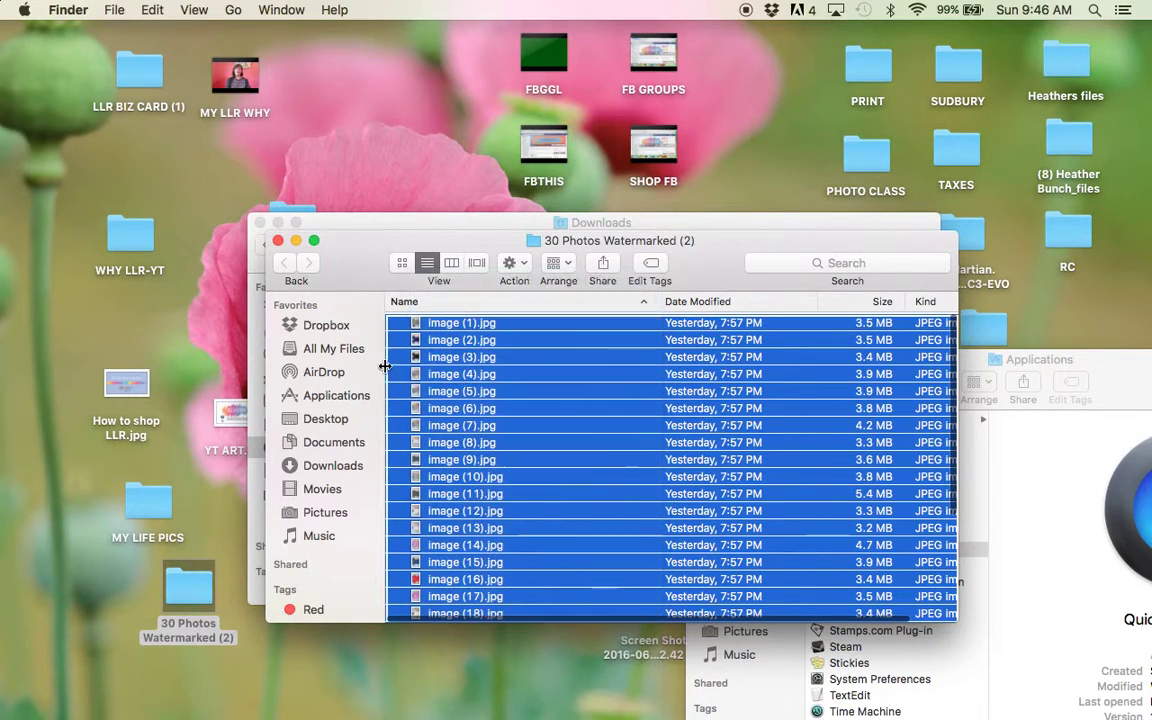
right_click(343, 327)
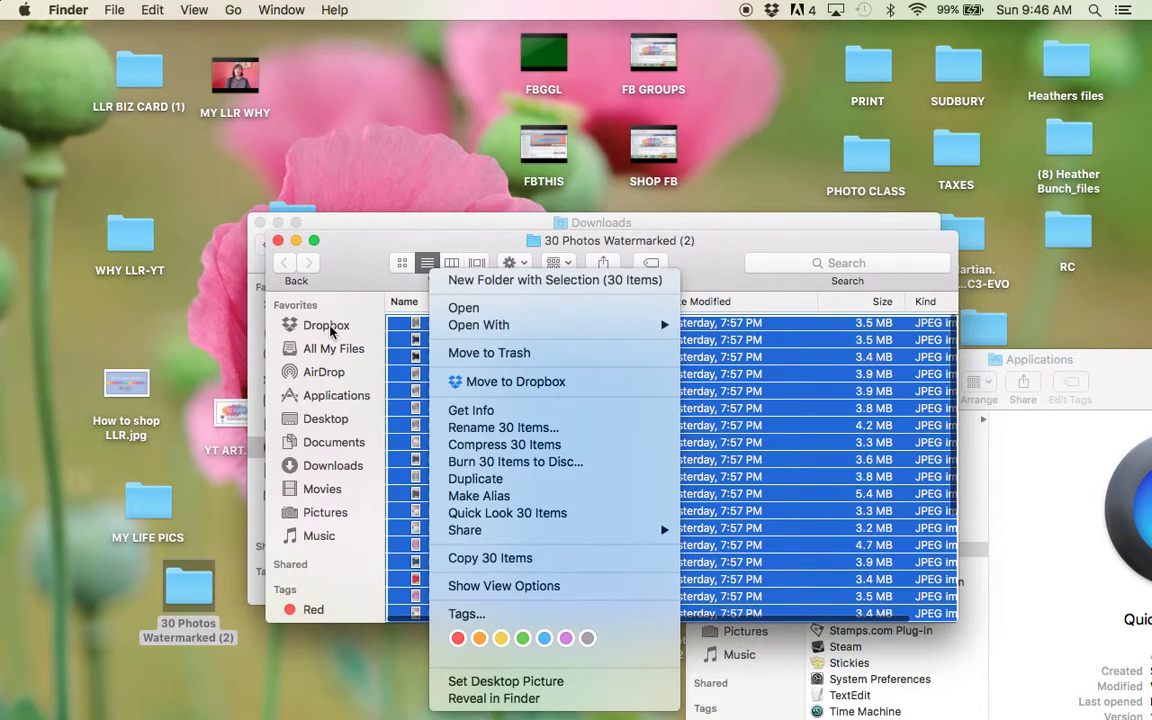
click(428, 372)
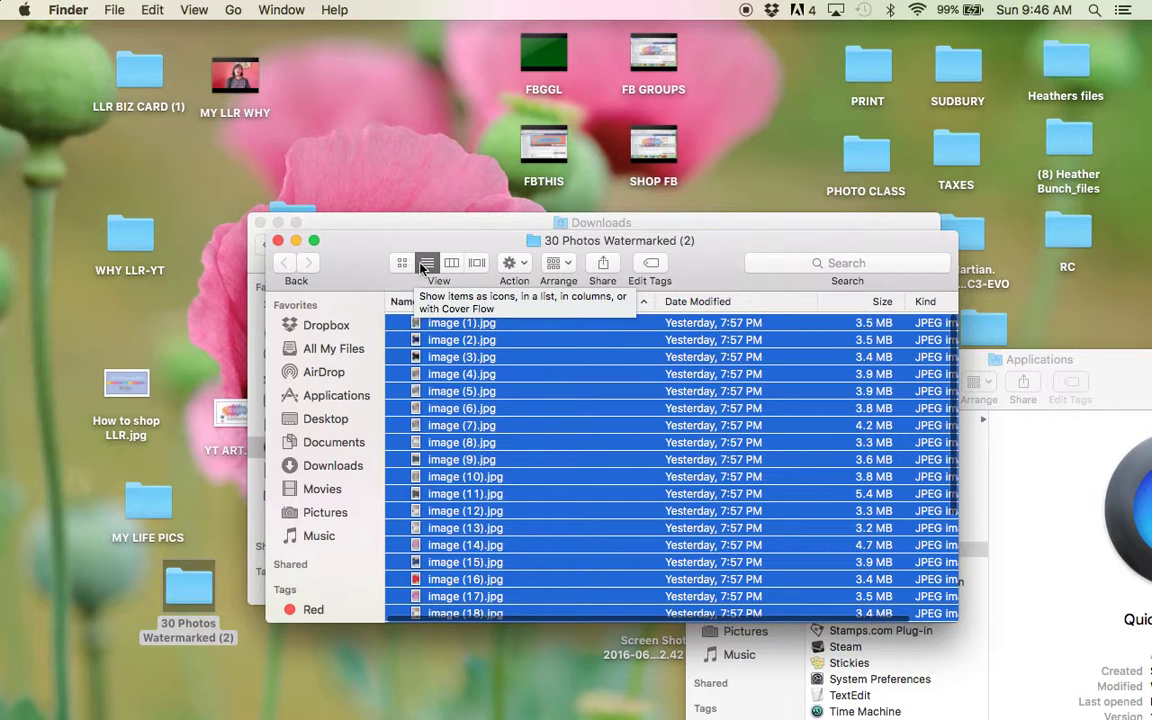
- Show large previews and move the 30 selected images into Dropbox > INVENTORY > CLASSIC T
click(477, 262)
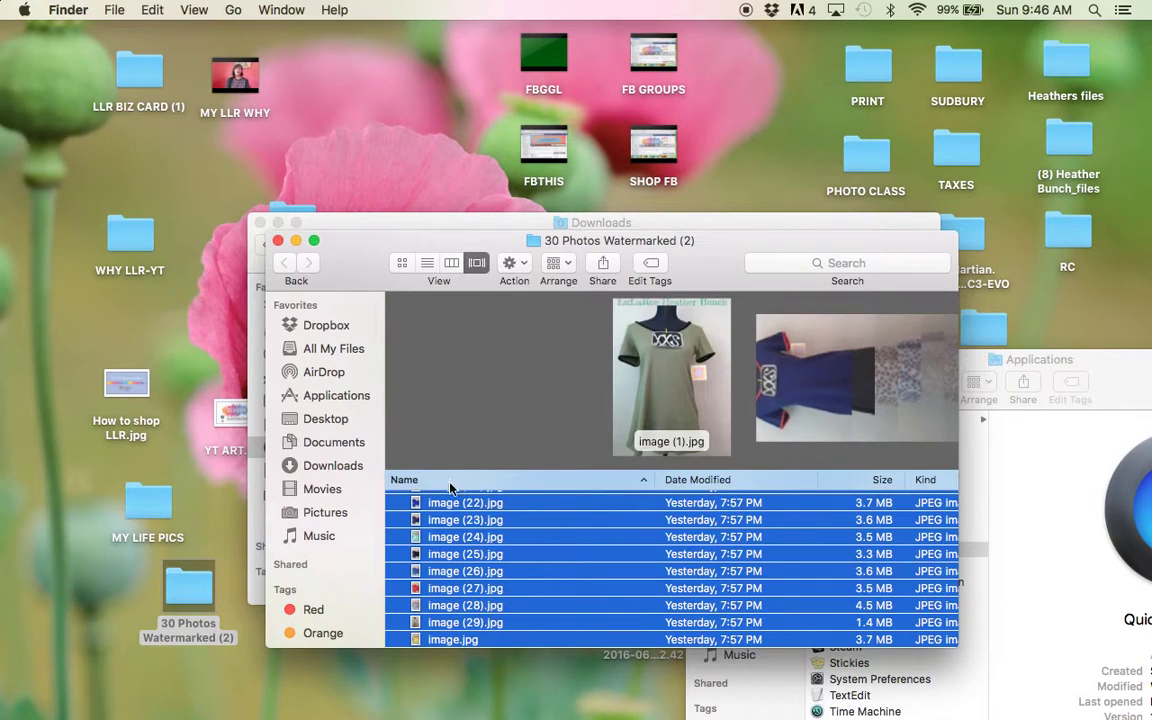
right_click(403, 467)
click(396, 526)
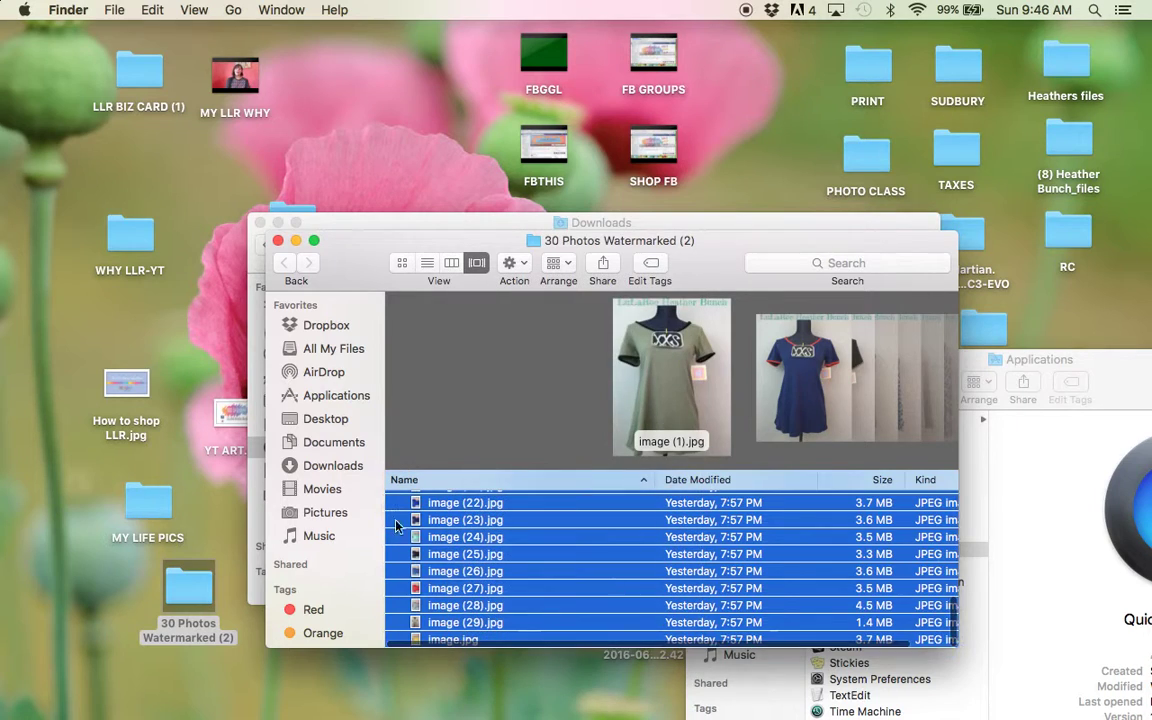
drag(396, 526, 607, 338)
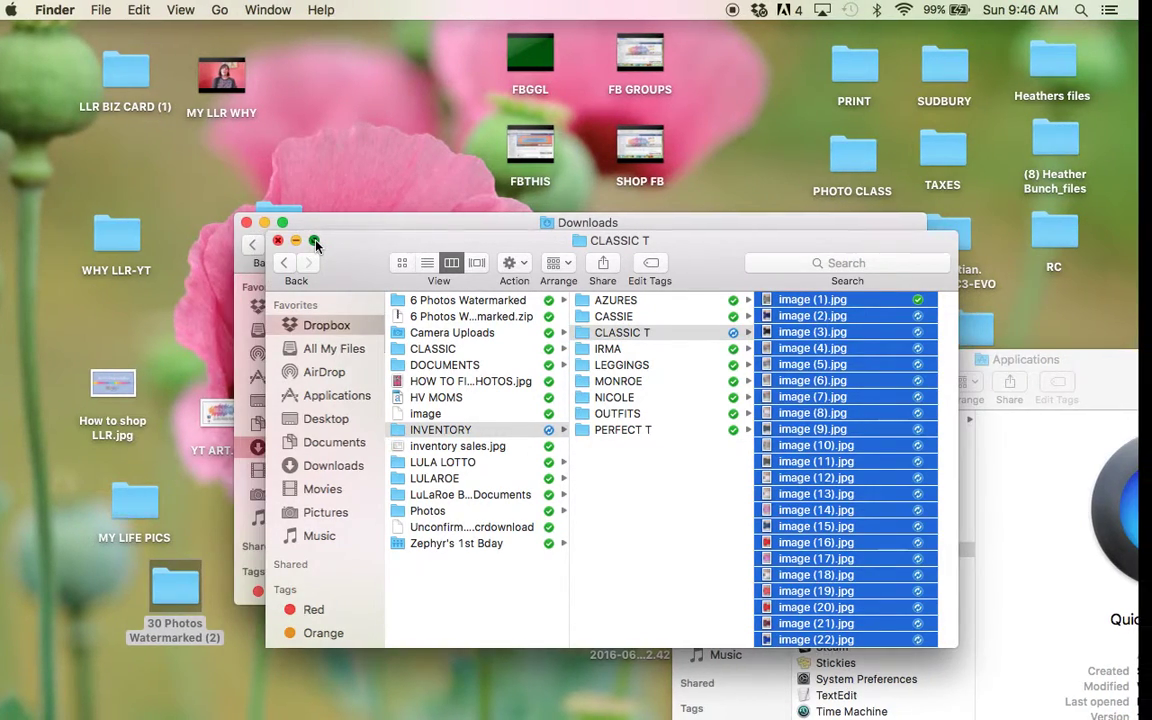
click(315, 243)
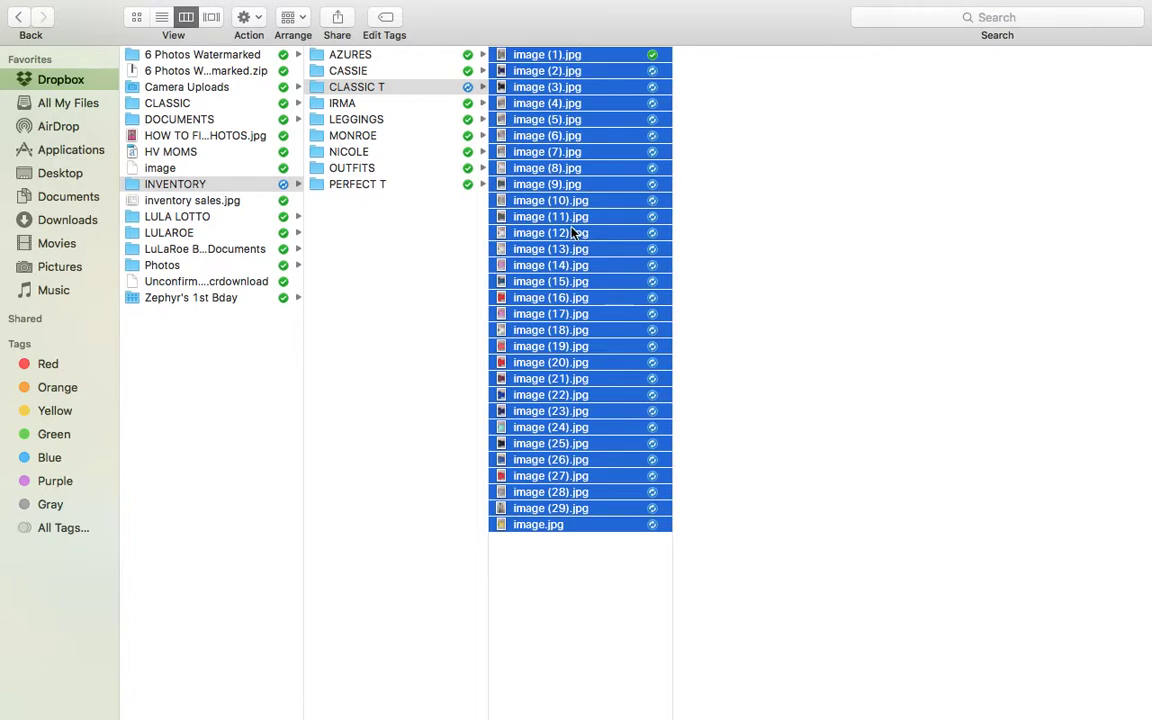
- Open CLASSIC T and view image (1).jpg, then close the photo viewer
click(391, 447)
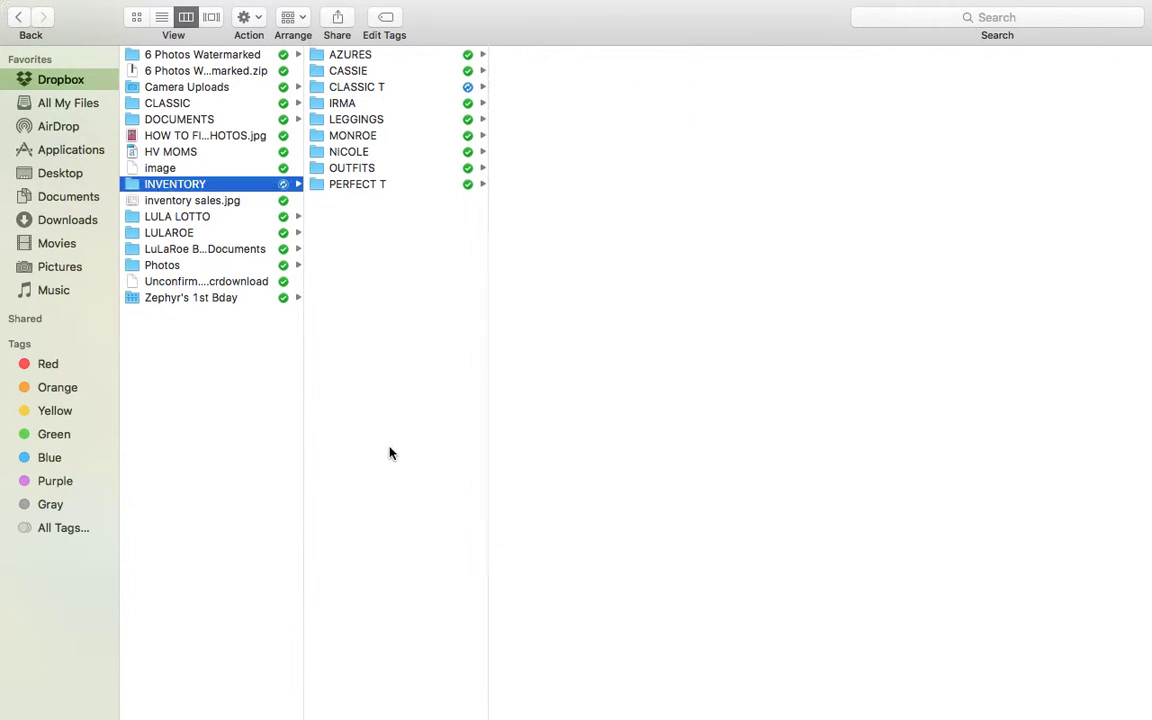
click(360, 88)
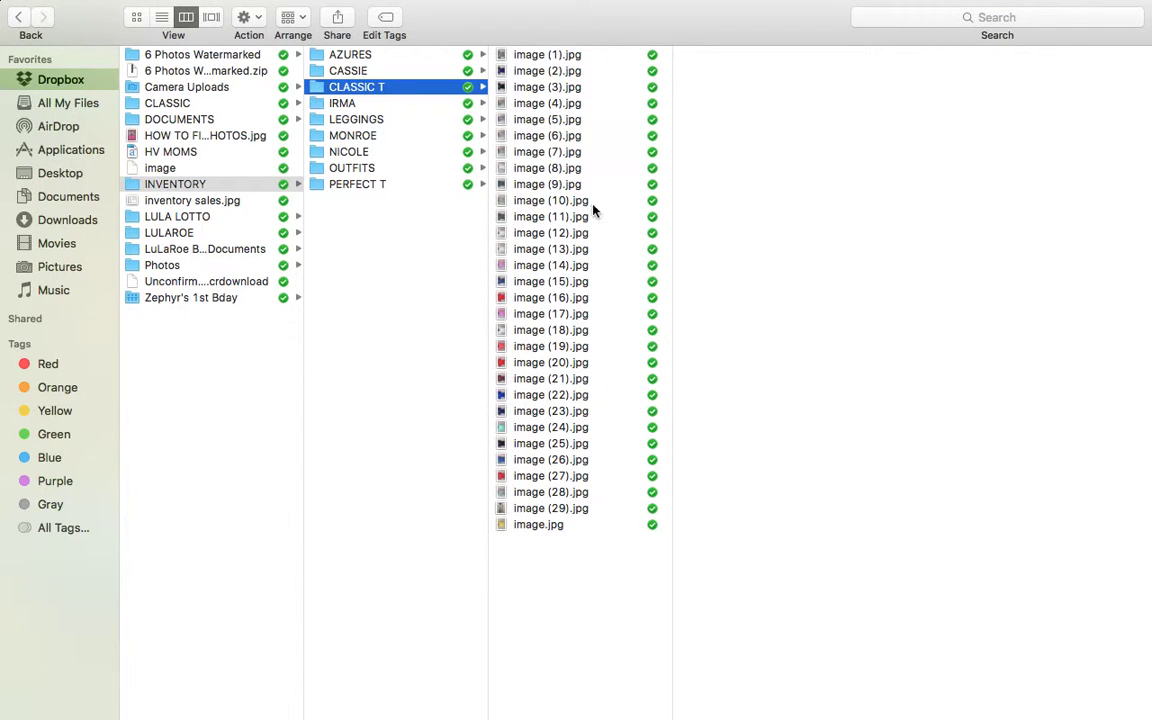
click(543, 56)
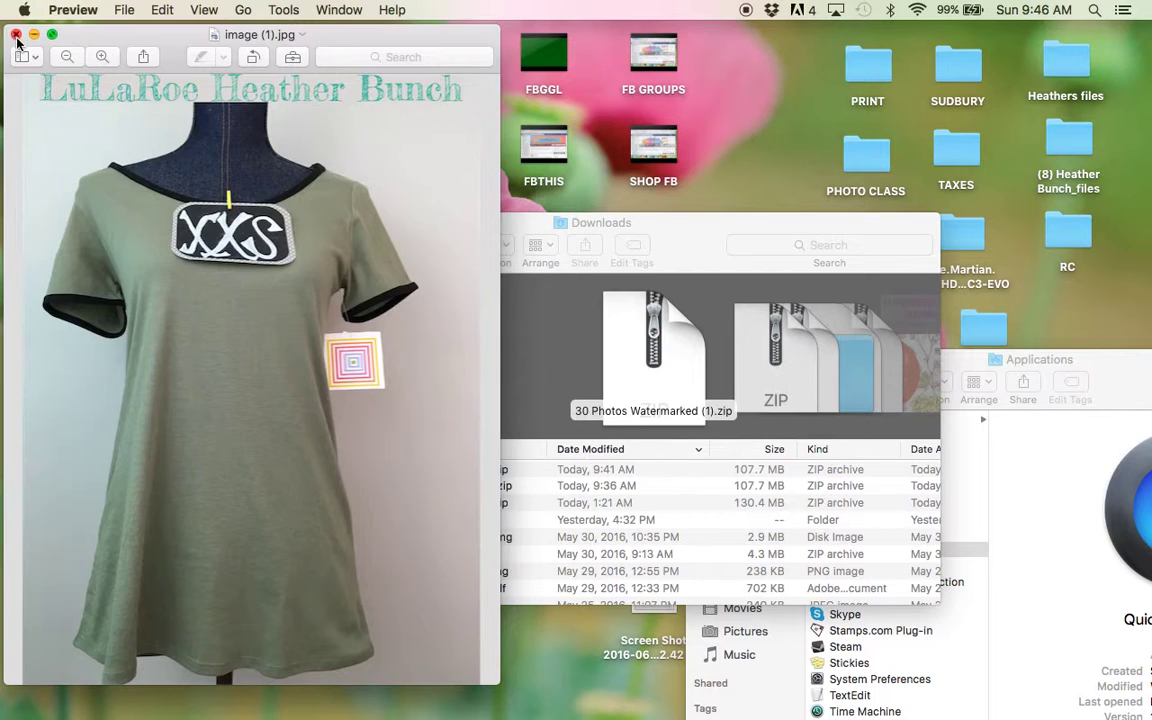
click(16, 36)
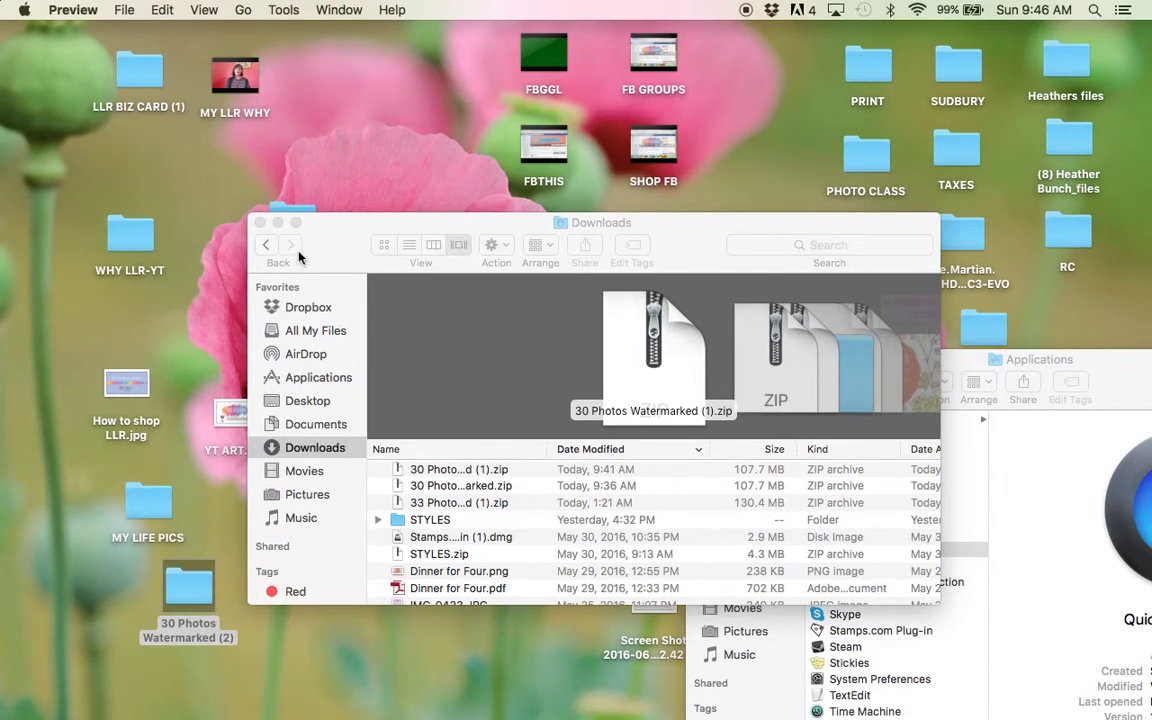
- Go to Dropbox > INVENTORY > CLASSIC T full screen and select image (1).jpg for renaming
click(282, 290)
click(308, 309)
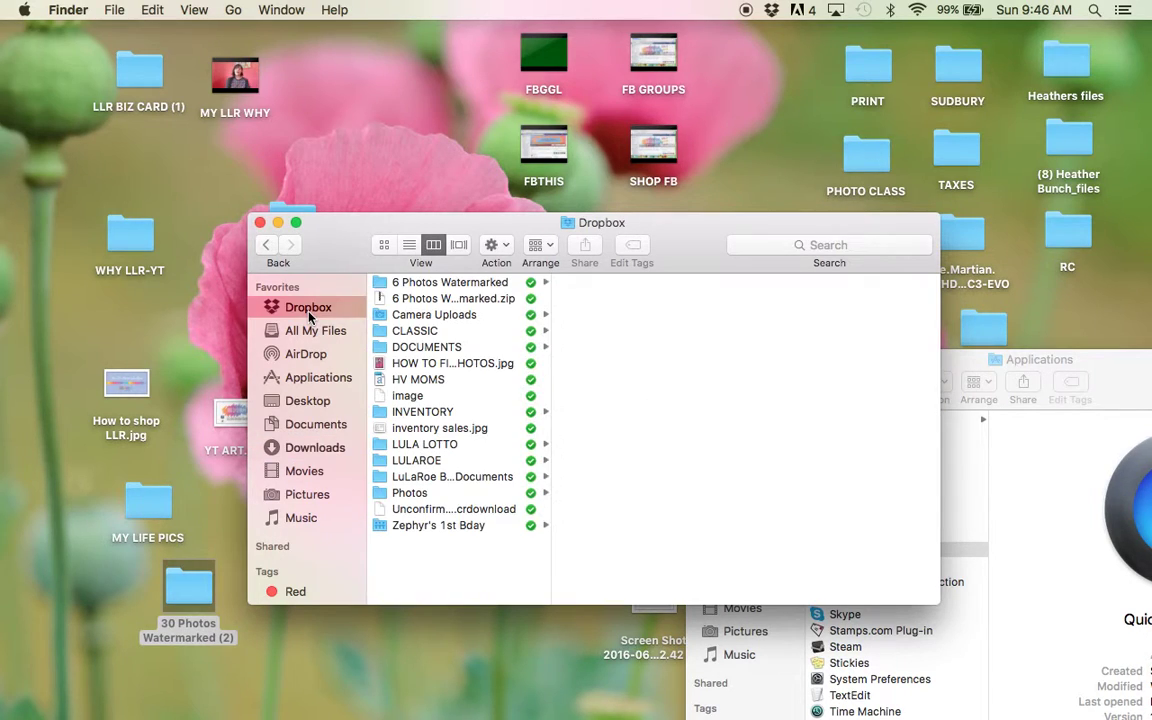
click(416, 413)
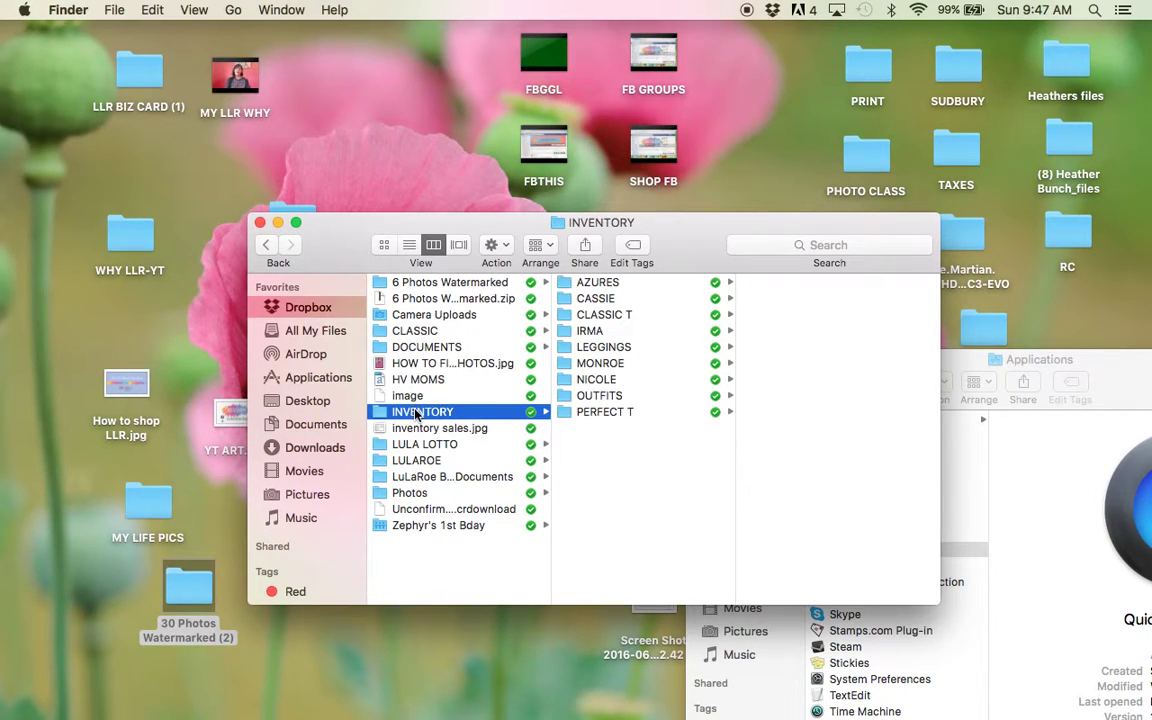
click(595, 317)
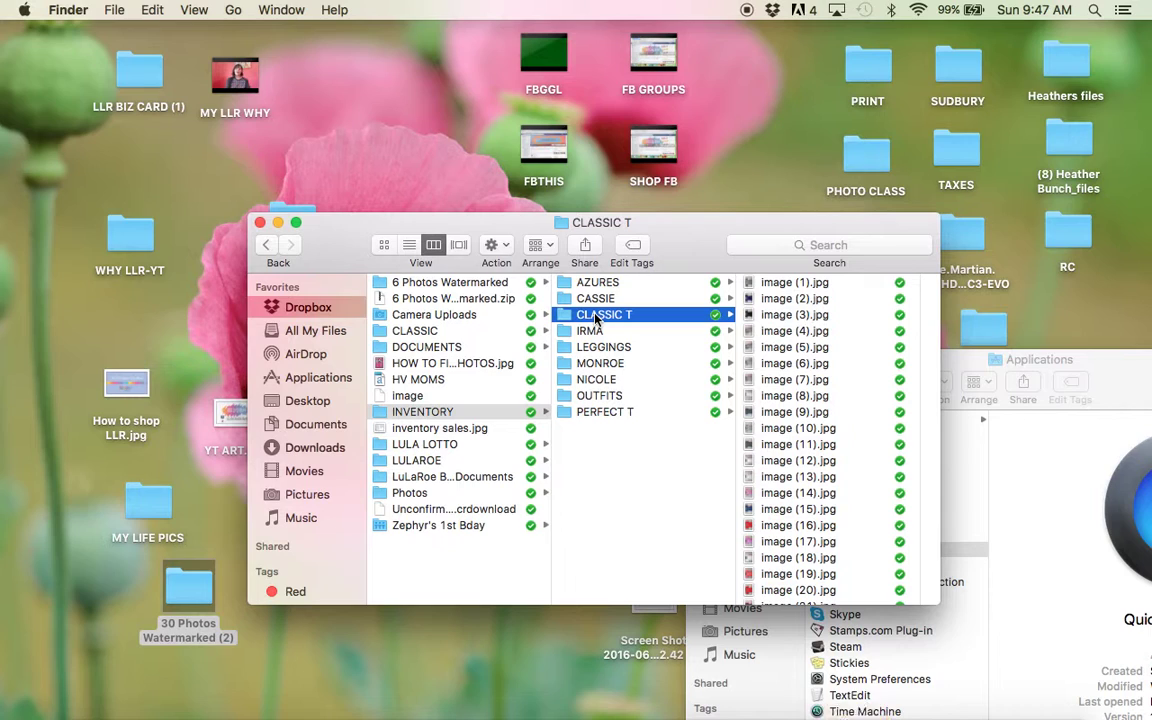
click(295, 222)
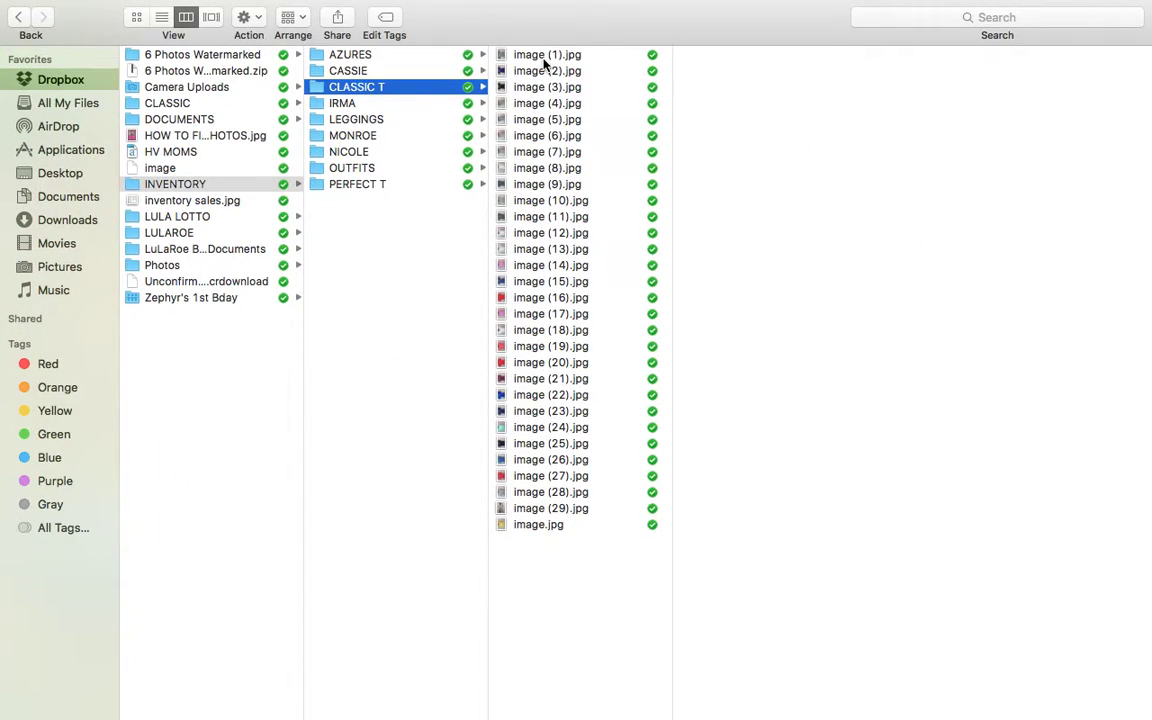
click(545, 56)
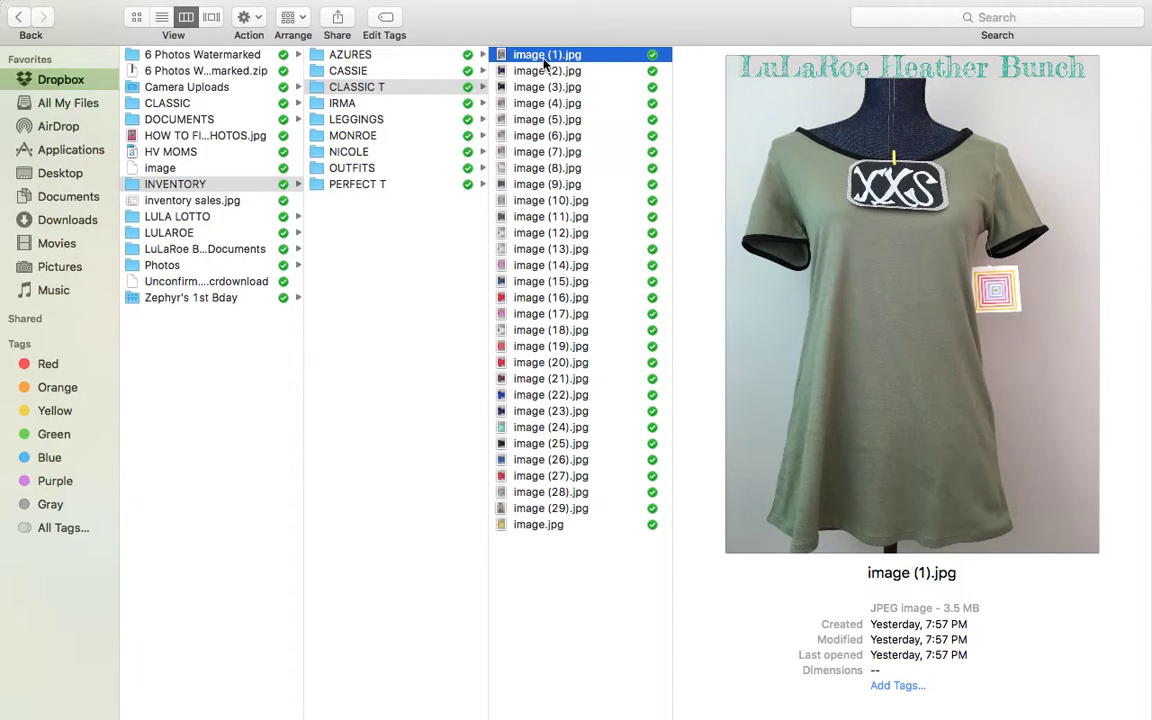
click(545, 57)
- Rename image (1).jpg to AXXS1 and image (2).jpg to AXXS2
drag(581, 56, 513, 55)
text(AXXS1)
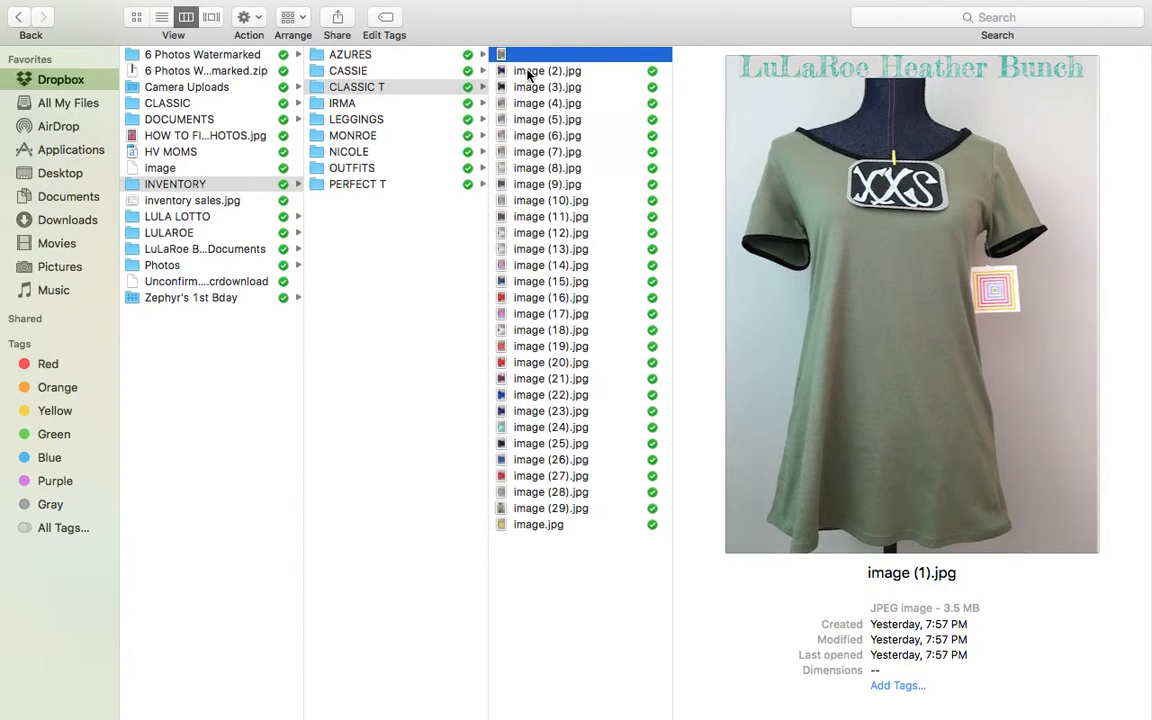
click(528, 71)
click(527, 71)
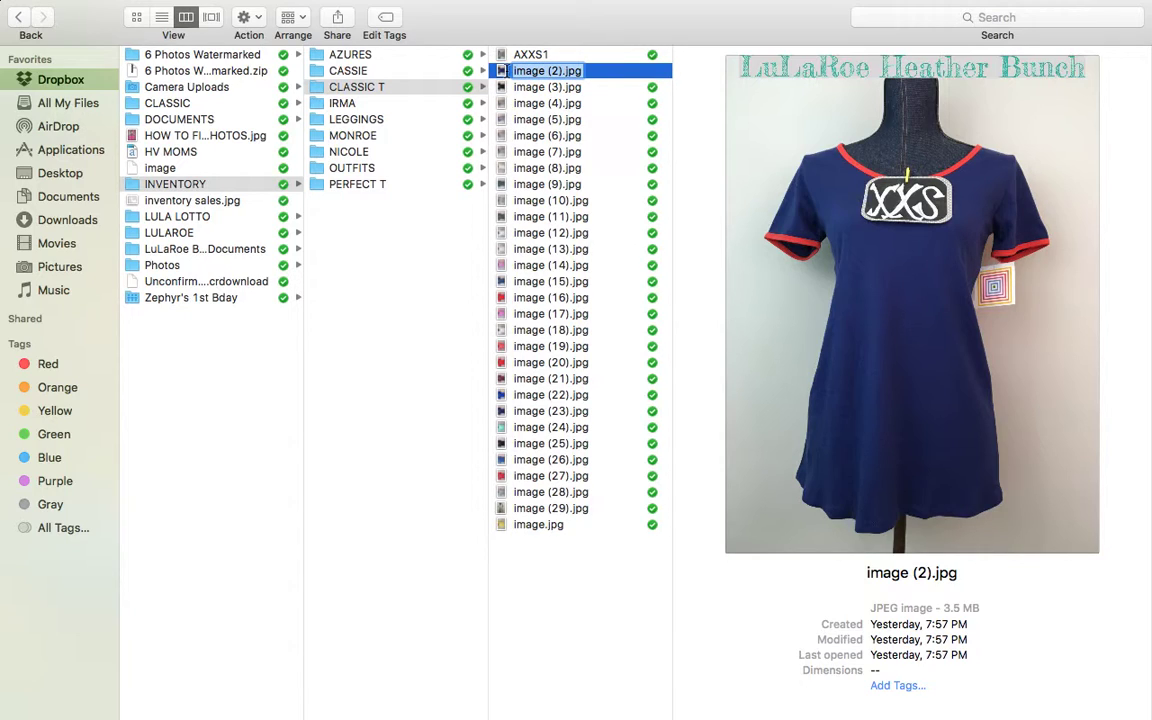
text(AXXS)
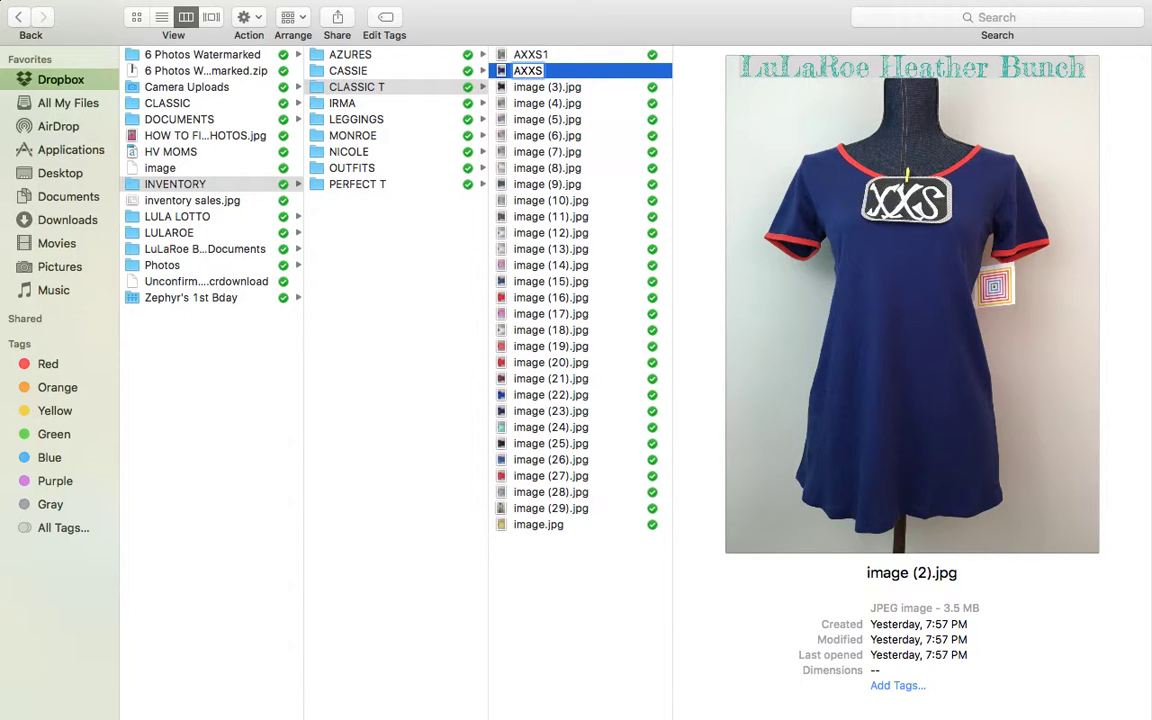
text(2)
click(521, 92)
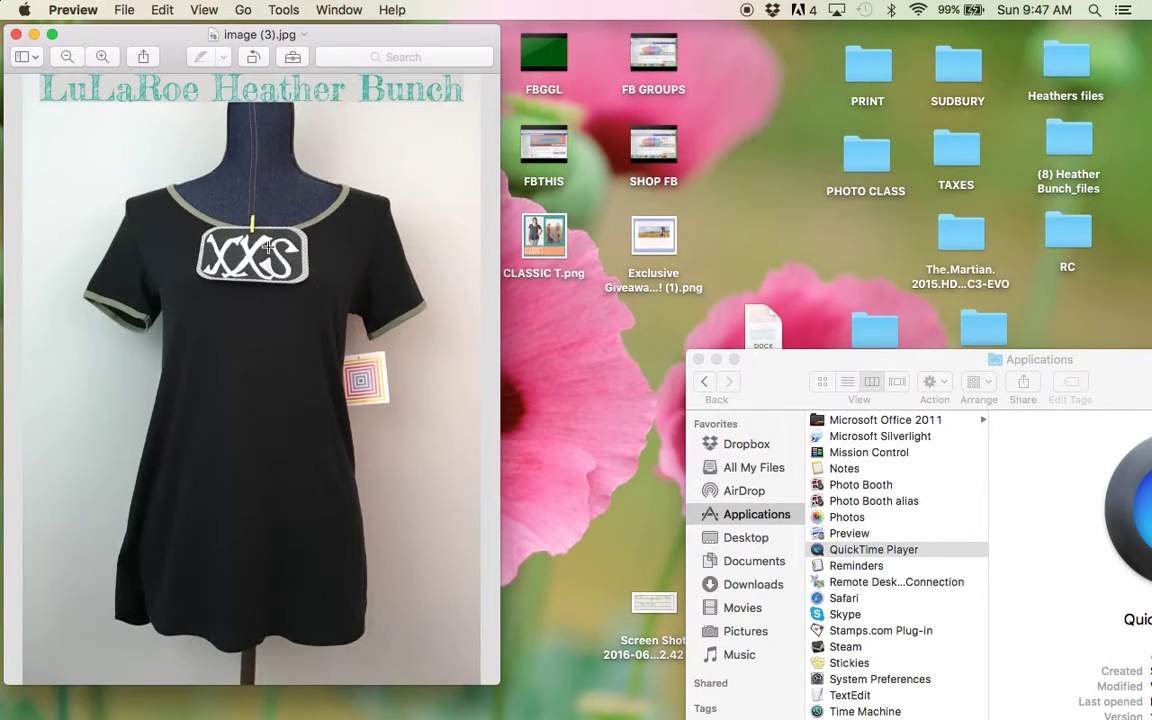
- Reopen CLASSIC T full screen and rename image (3).jpg to AXXS3
click(15, 35)
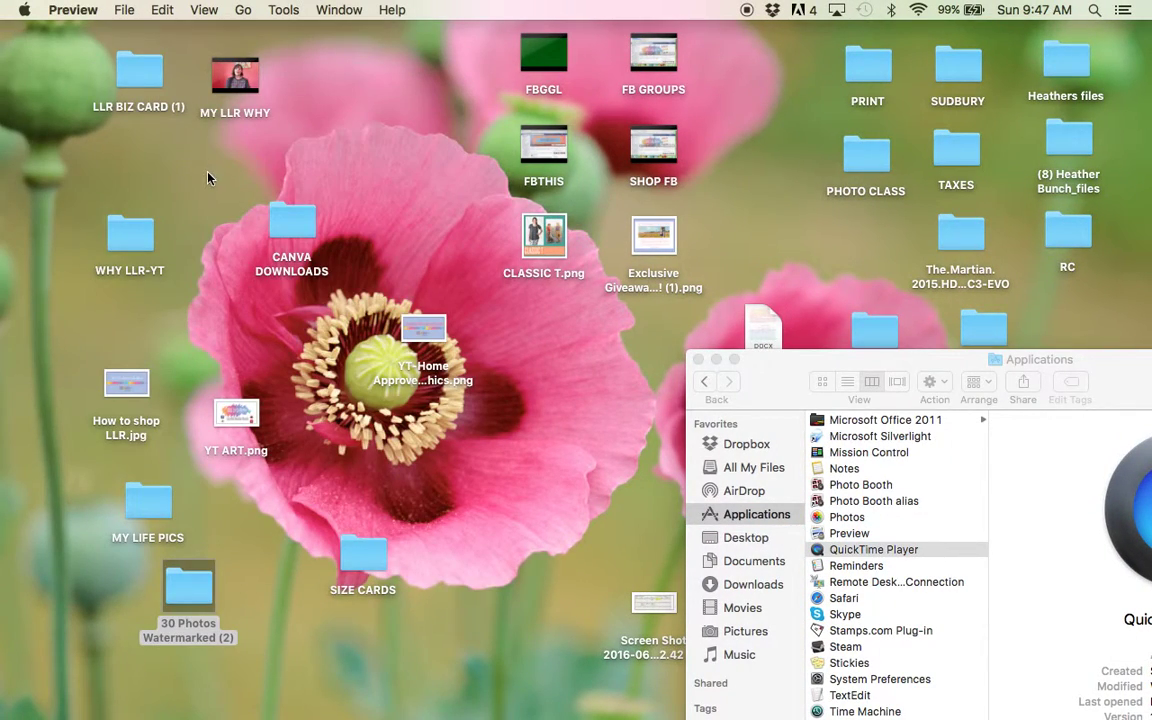
click(762, 447)
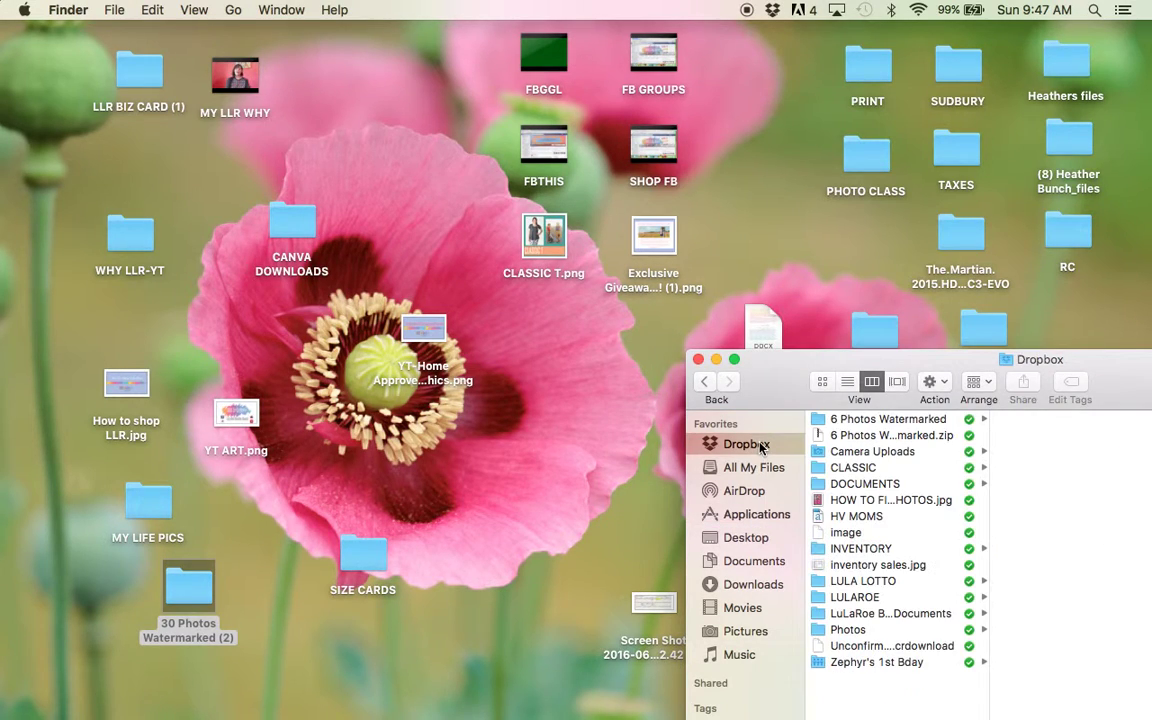
click(873, 550)
click(1030, 455)
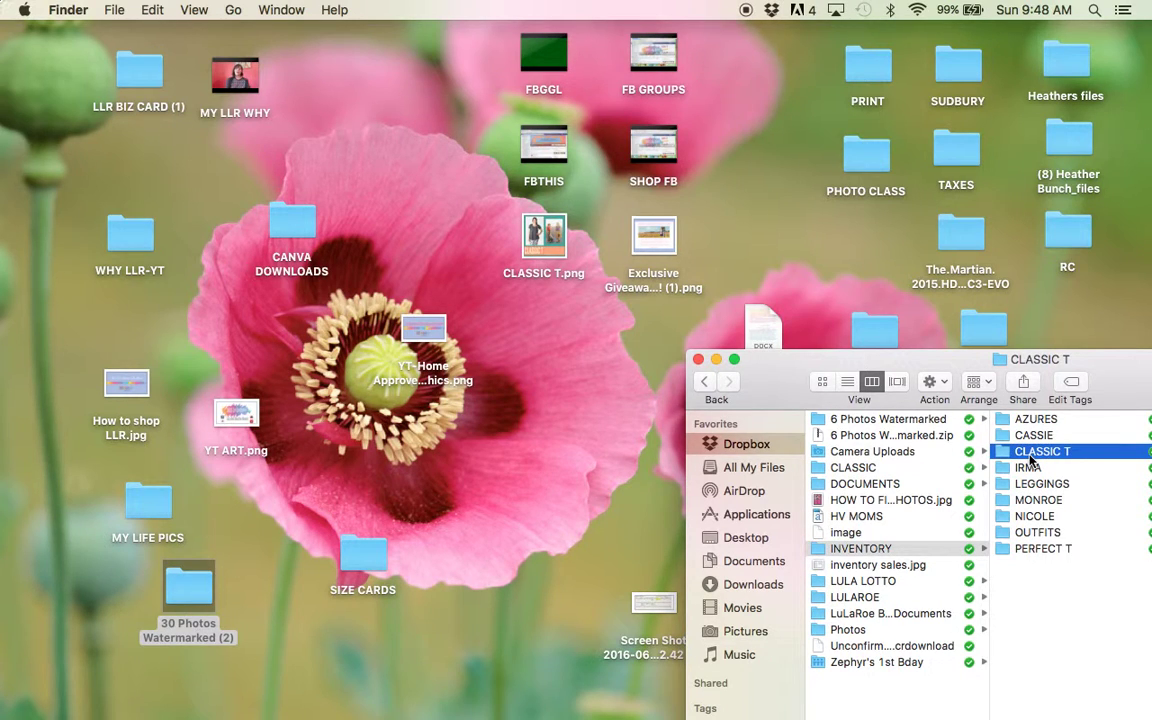
click(734, 359)
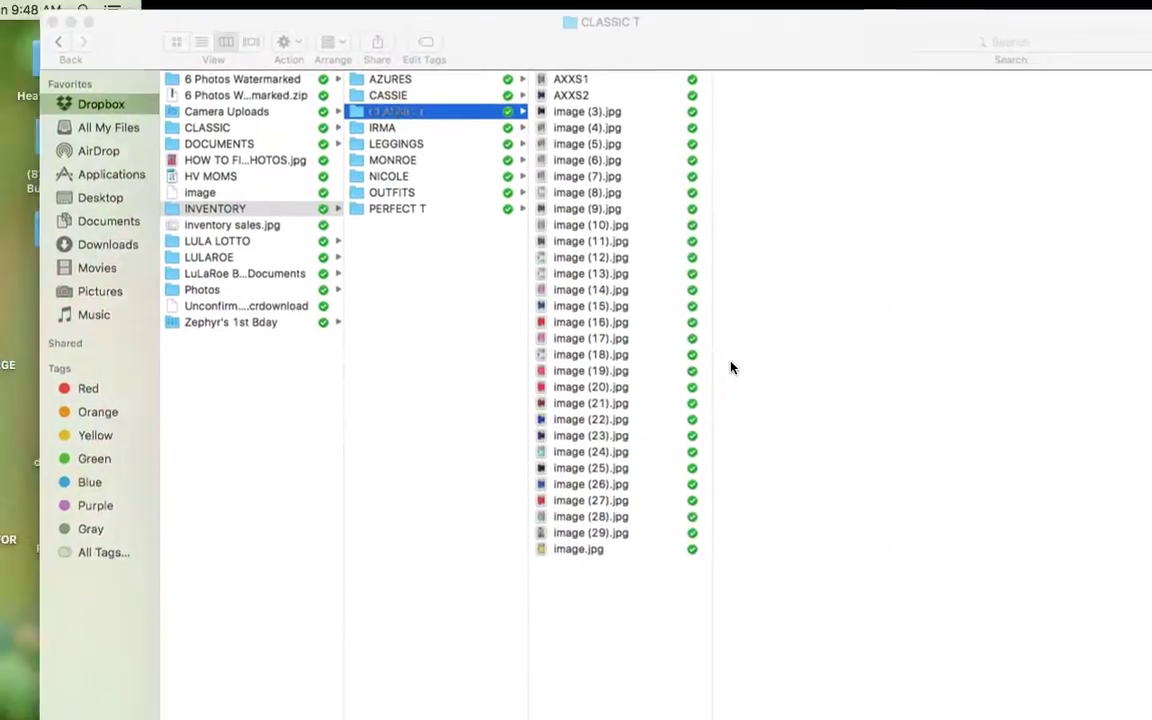
click(547, 88)
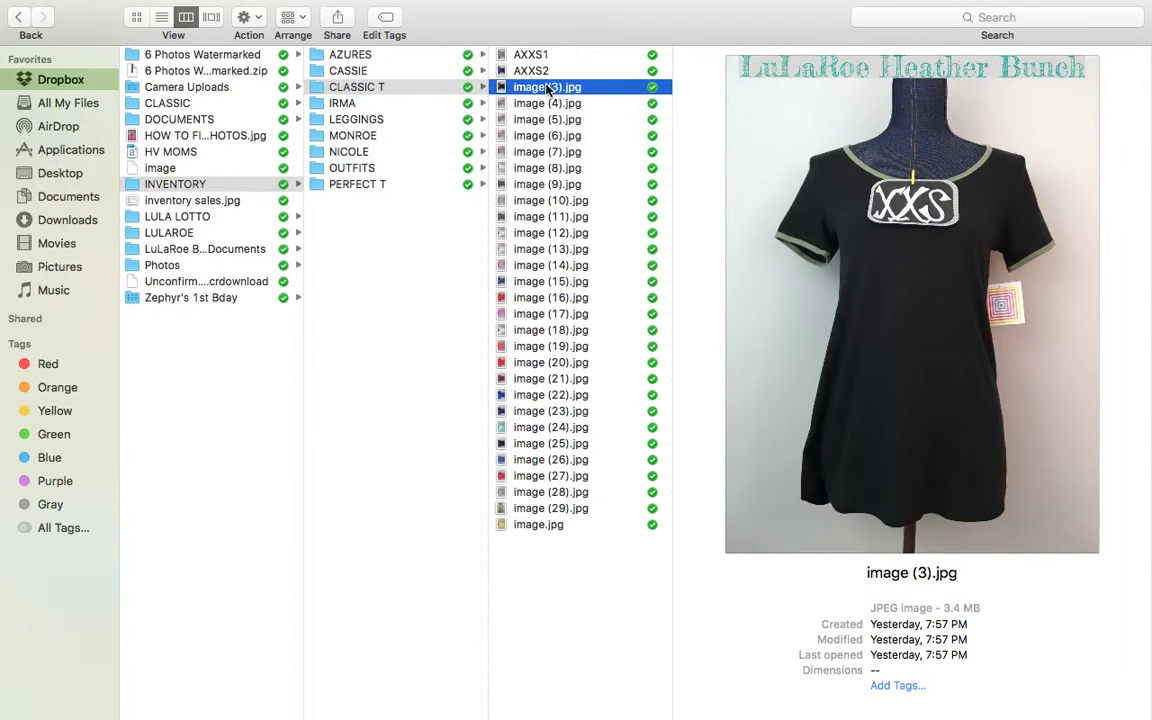
click(572, 88)
text(AXXS3)
key(Return)
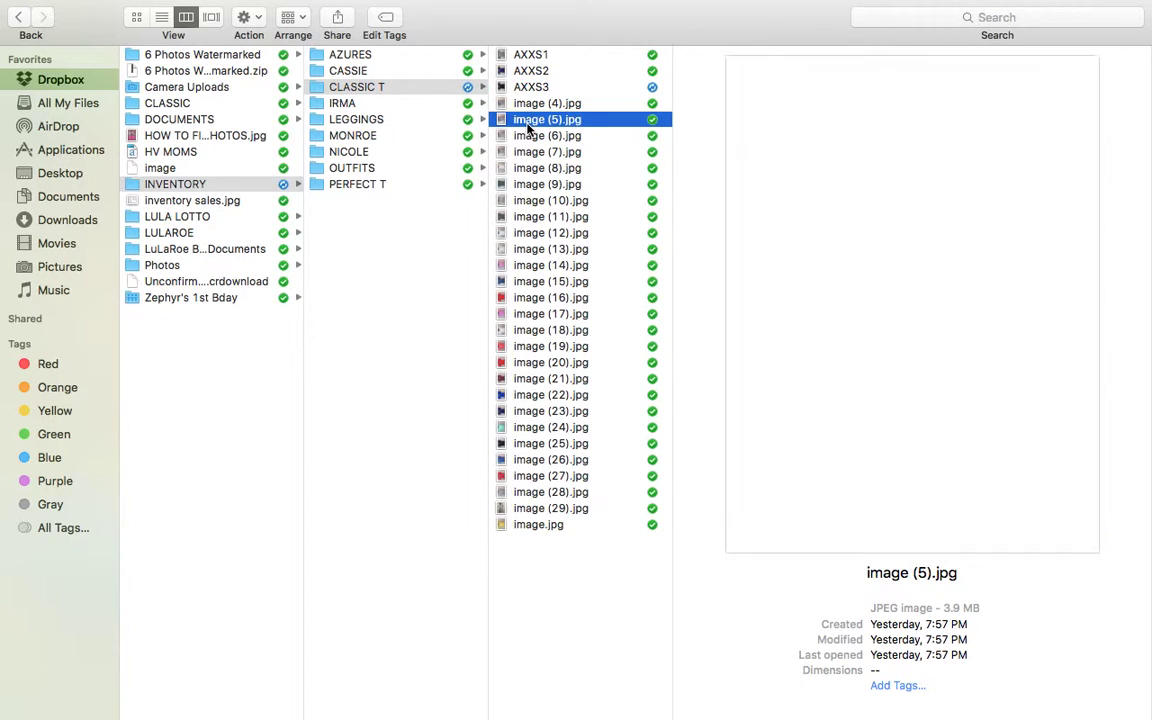
- Rename image (5).jpg to BXS1 and image (4).jpg to AXXS4
click(528, 124)
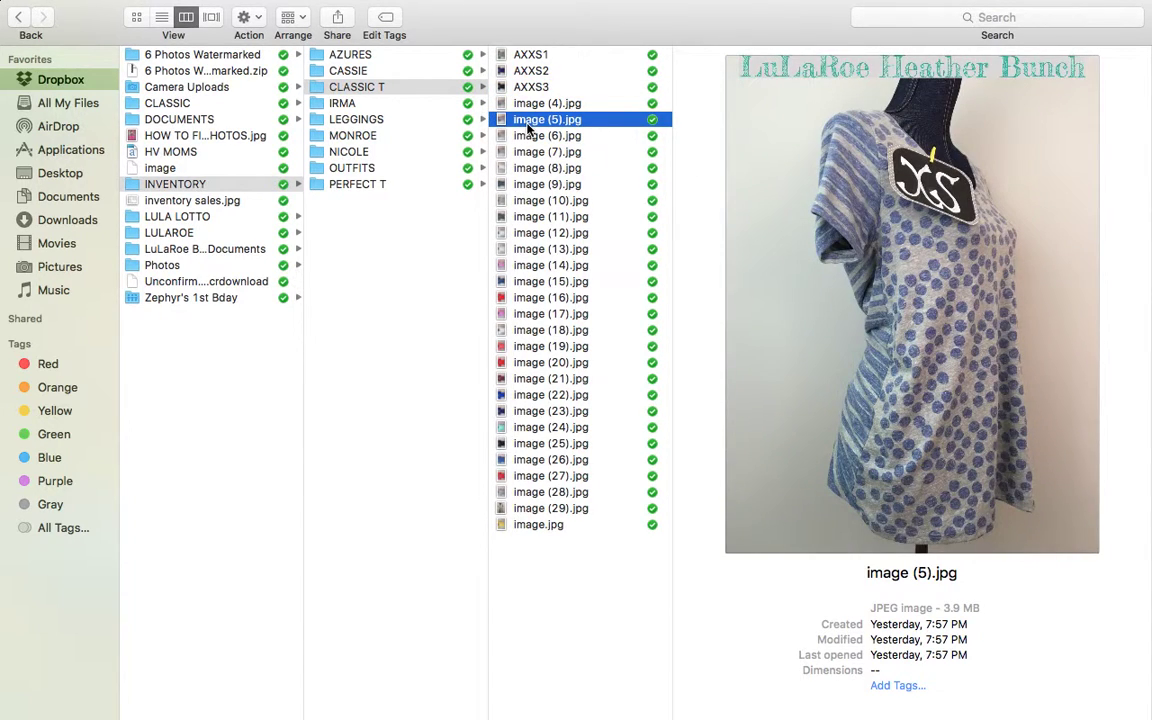
key(Return)
text(BXS1)
click(547, 104)
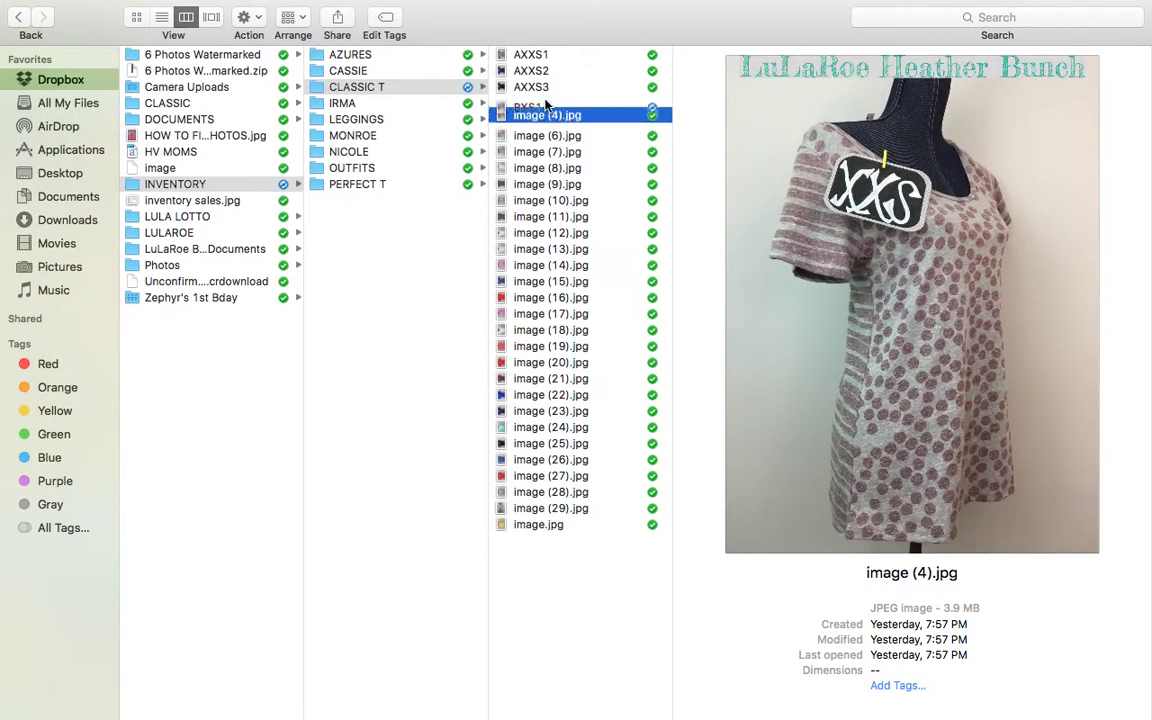
click(547, 104)
click(541, 120)
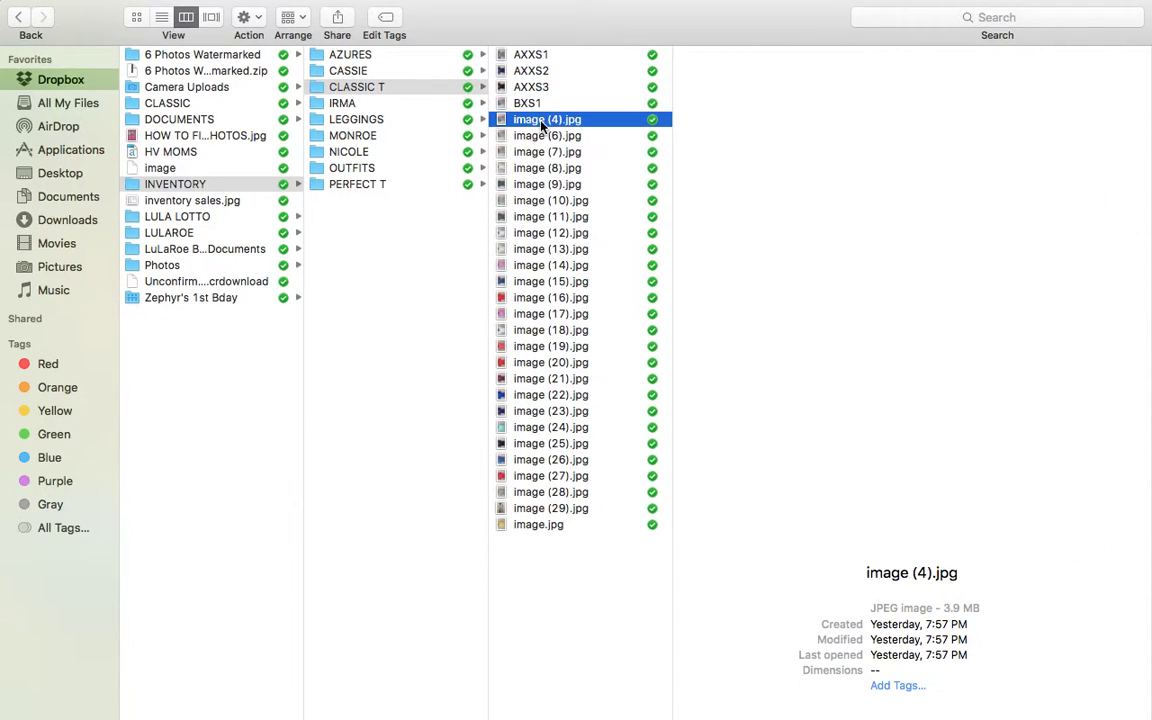
click(541, 120)
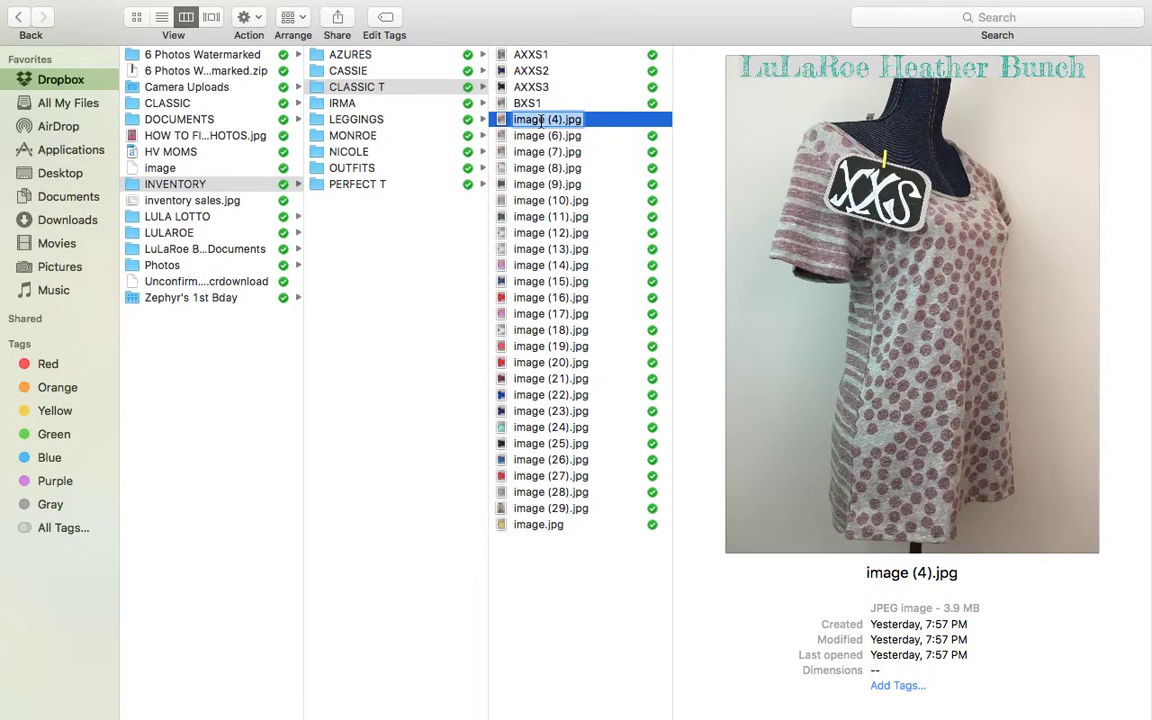
text(AXXS)
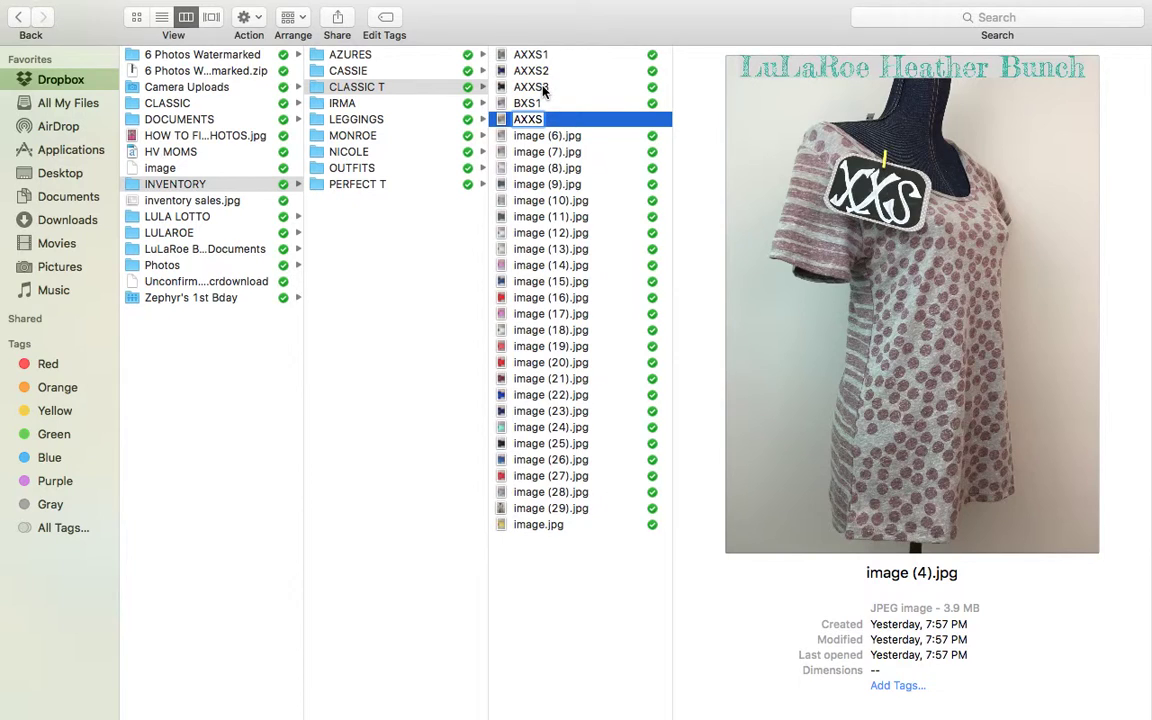
text(2)
key(BackSpace)
text(4)
key(Return)
- Rename image (6).jpg to BXS2 and image (7).jpg to BXS3
click(539, 138)
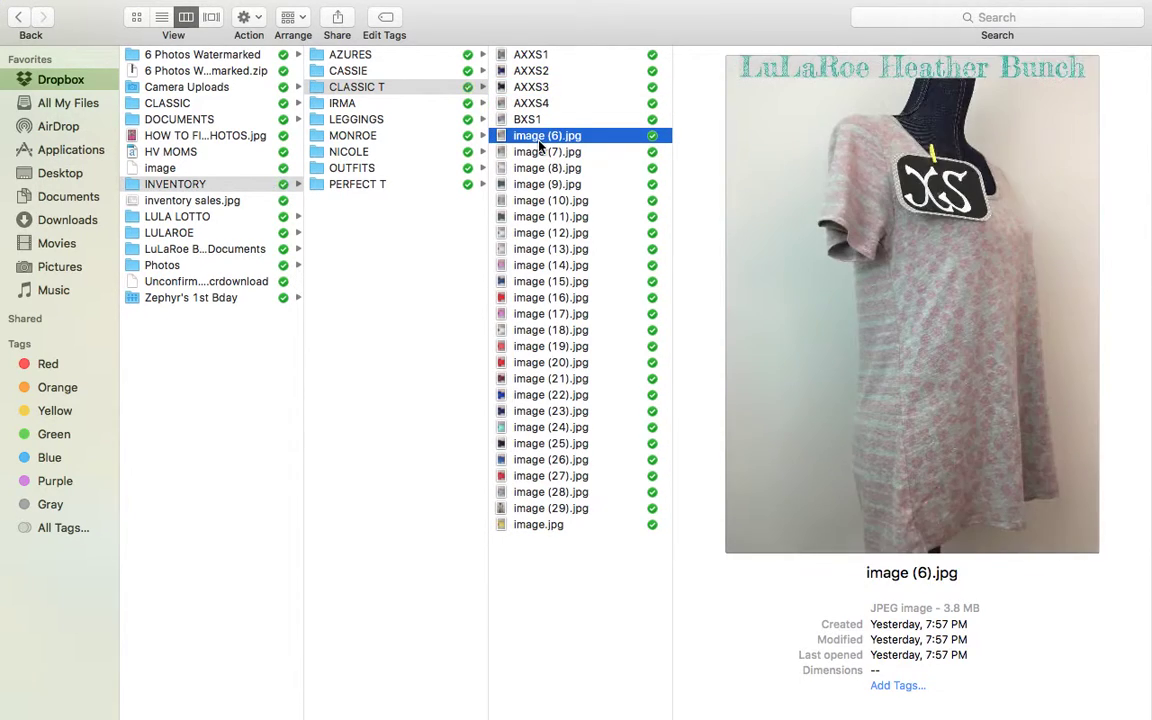
key(Return)
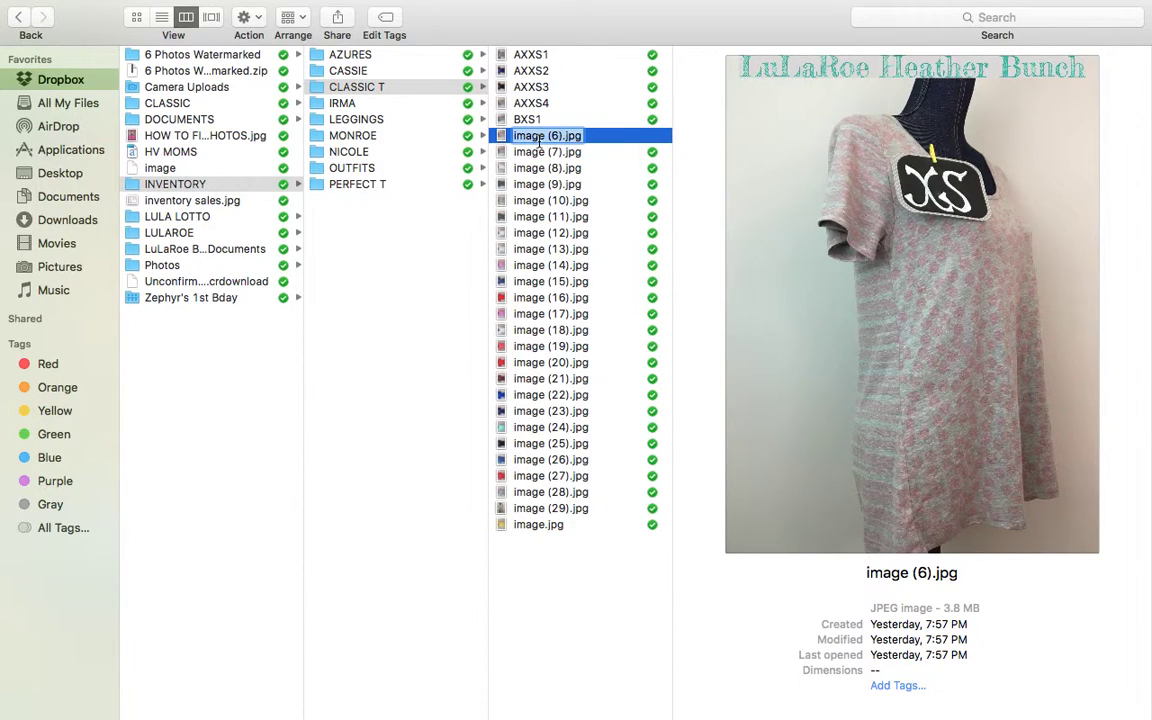
text(BXS)
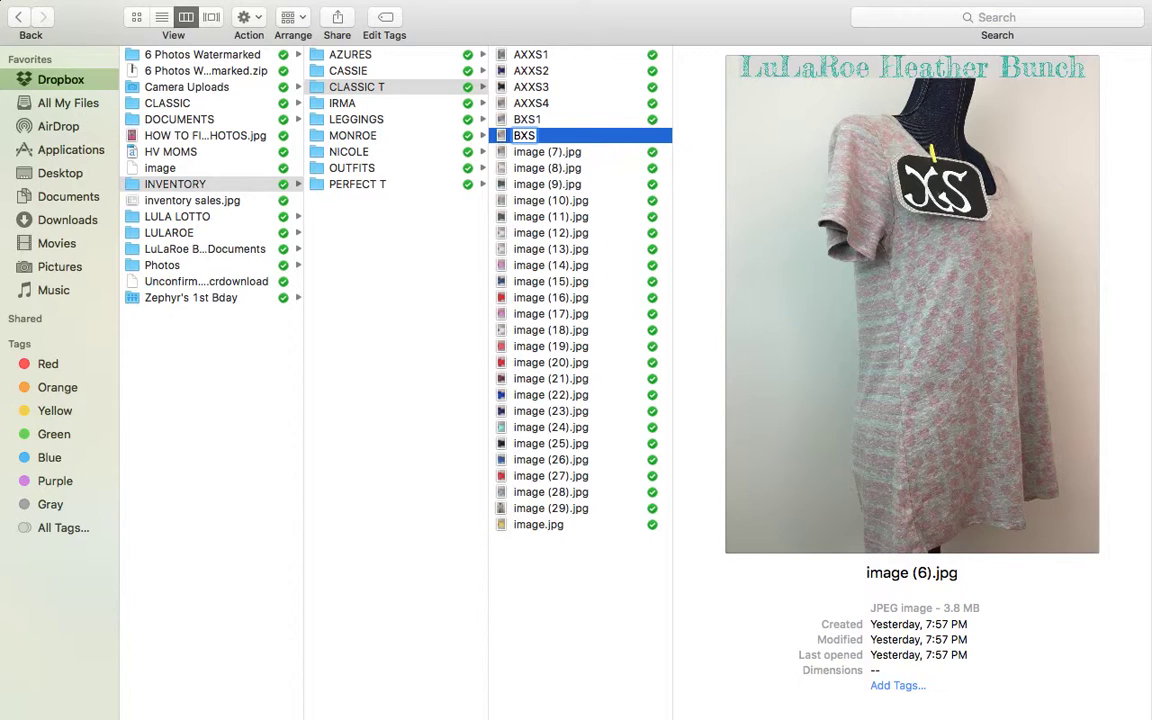
text(2)
click(541, 155)
key(Up)
key(Down)
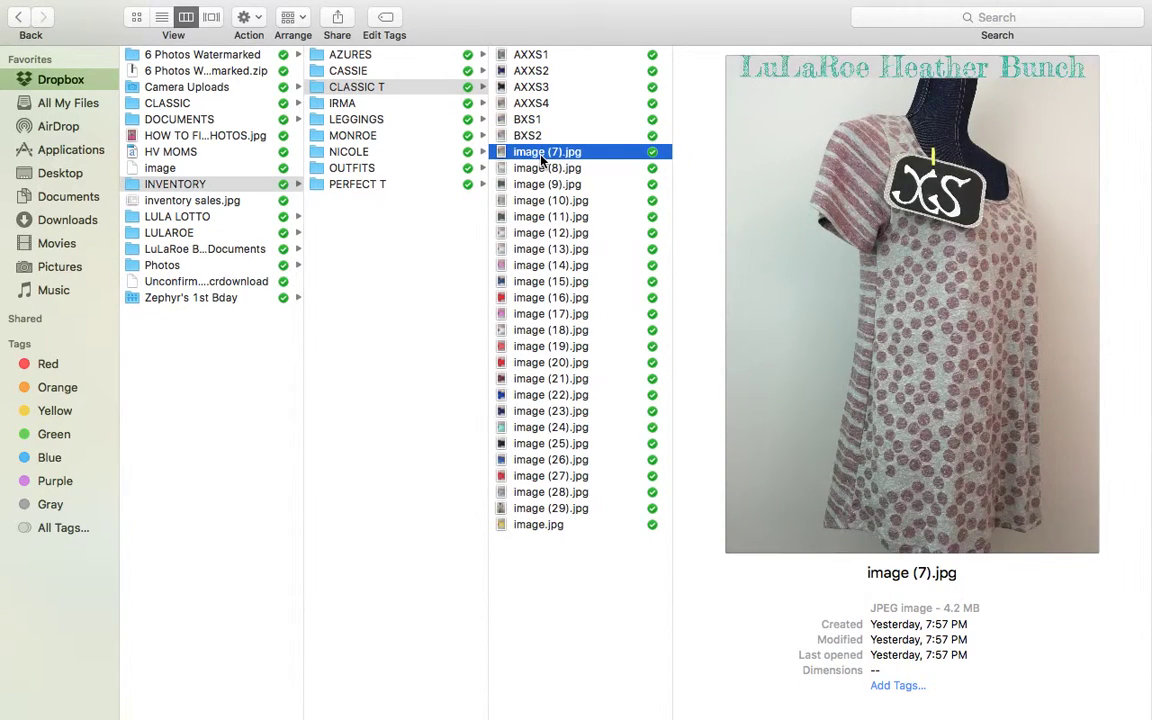
key(Return)
text(BXS3)
key(Return)
- View image (8).jpg full size, then rename it to BXS4
double_click(547, 172)
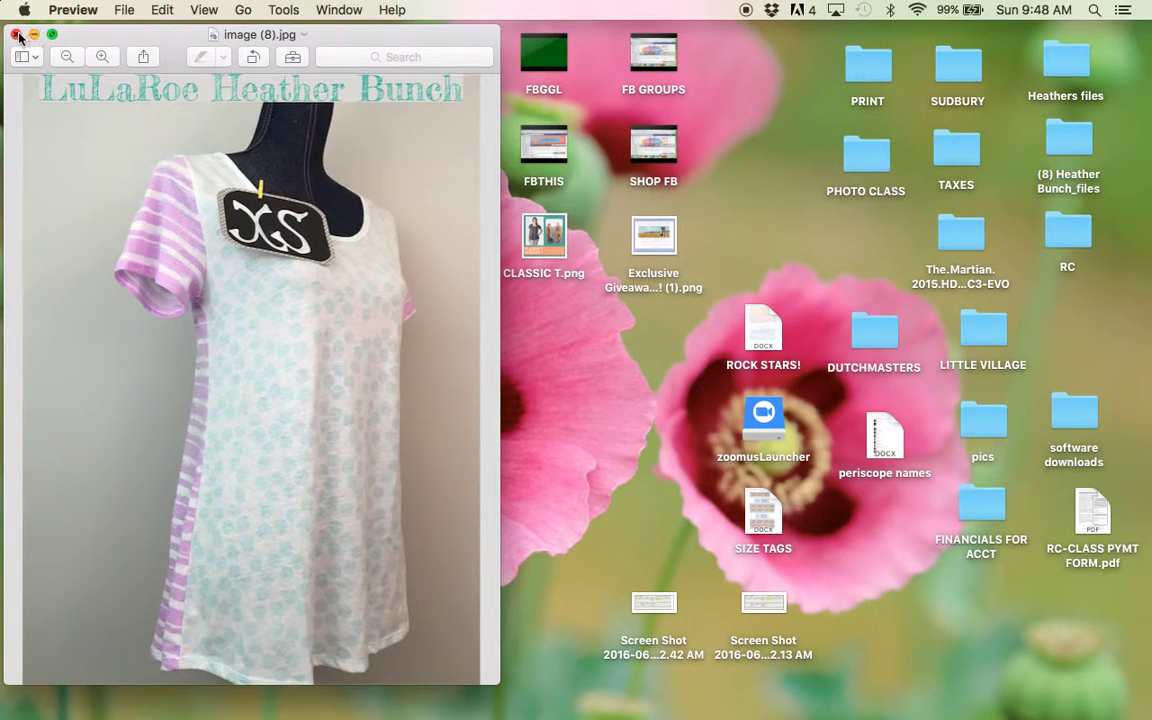
click(15, 34)
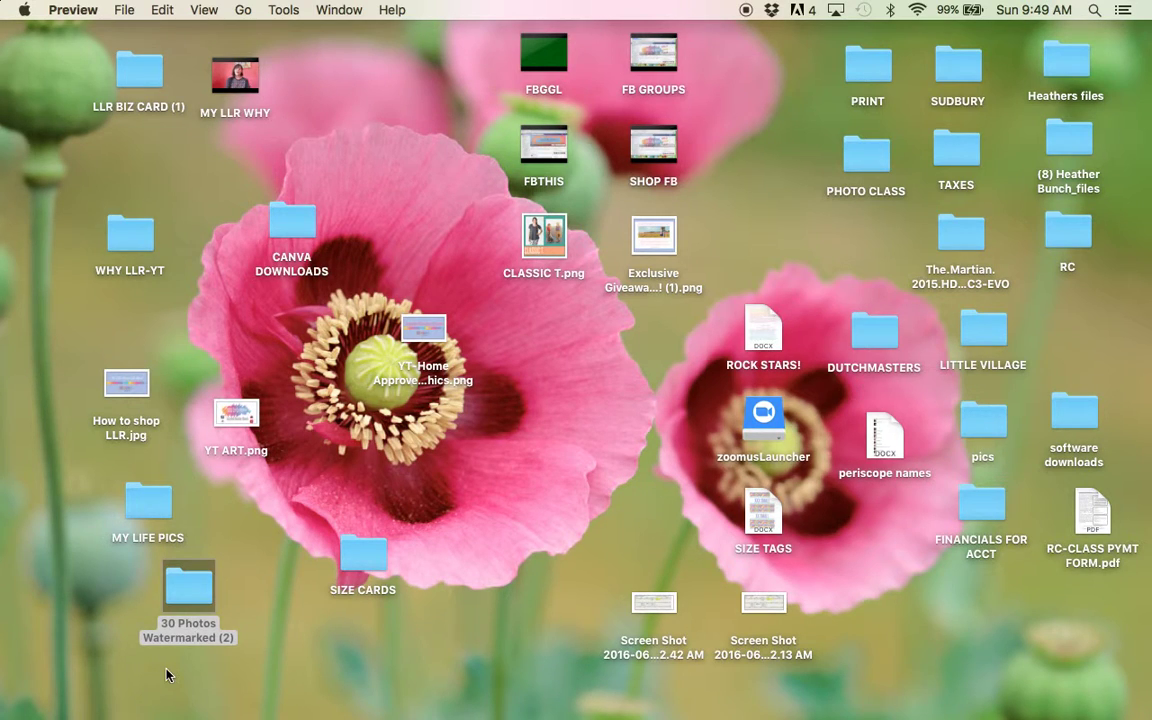
mouse_move(145, 706)
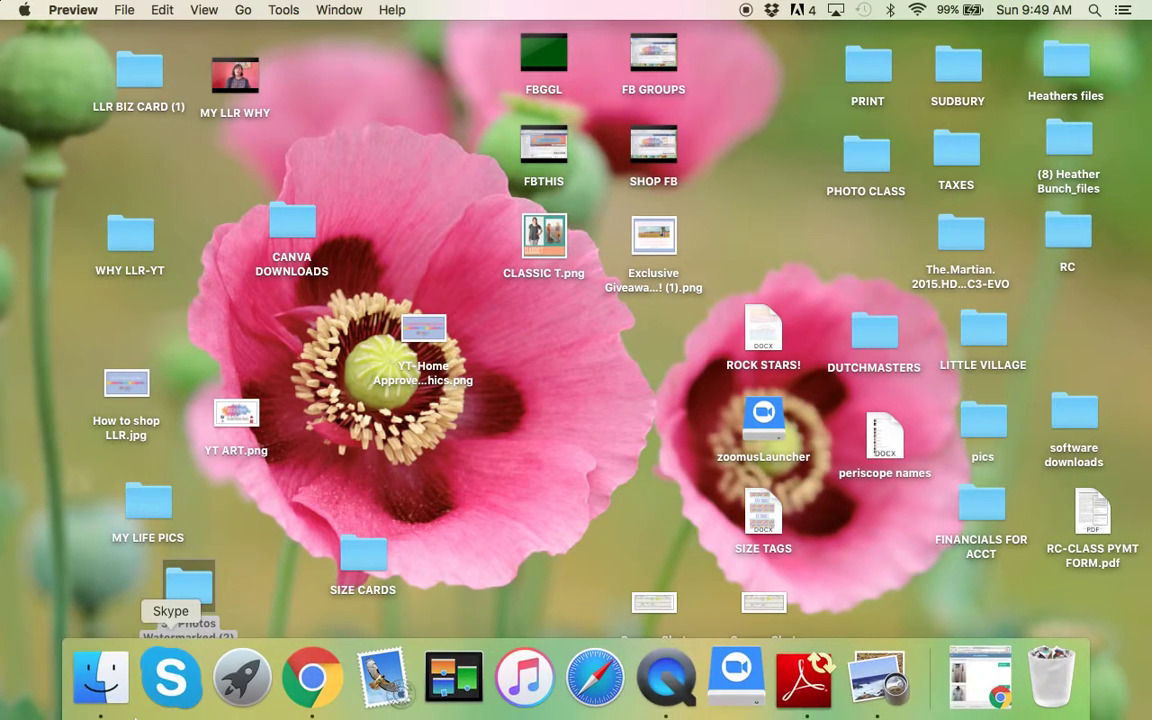
click(101, 678)
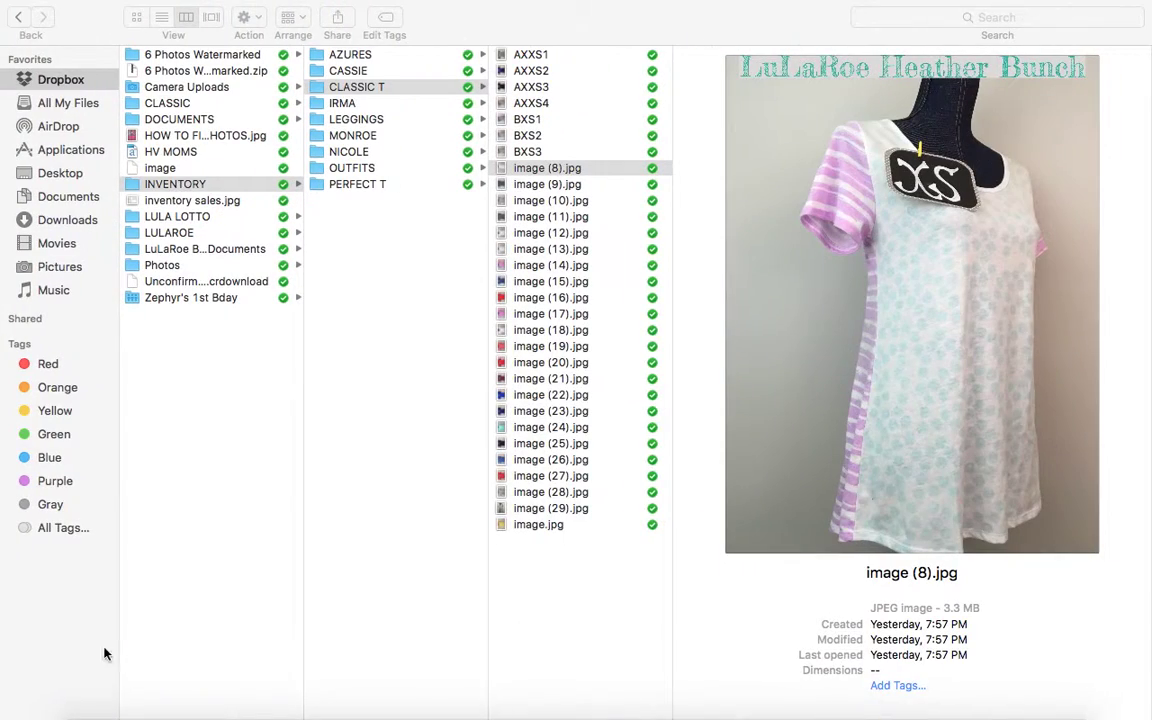
click(577, 168)
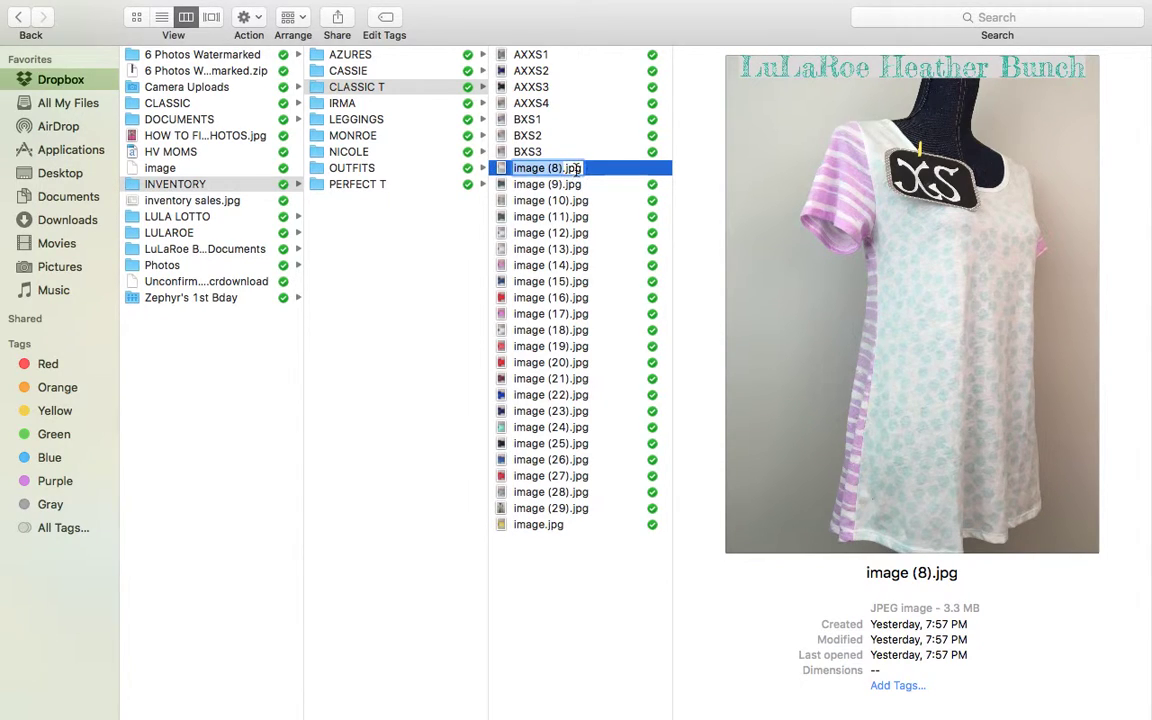
text(BXS4)
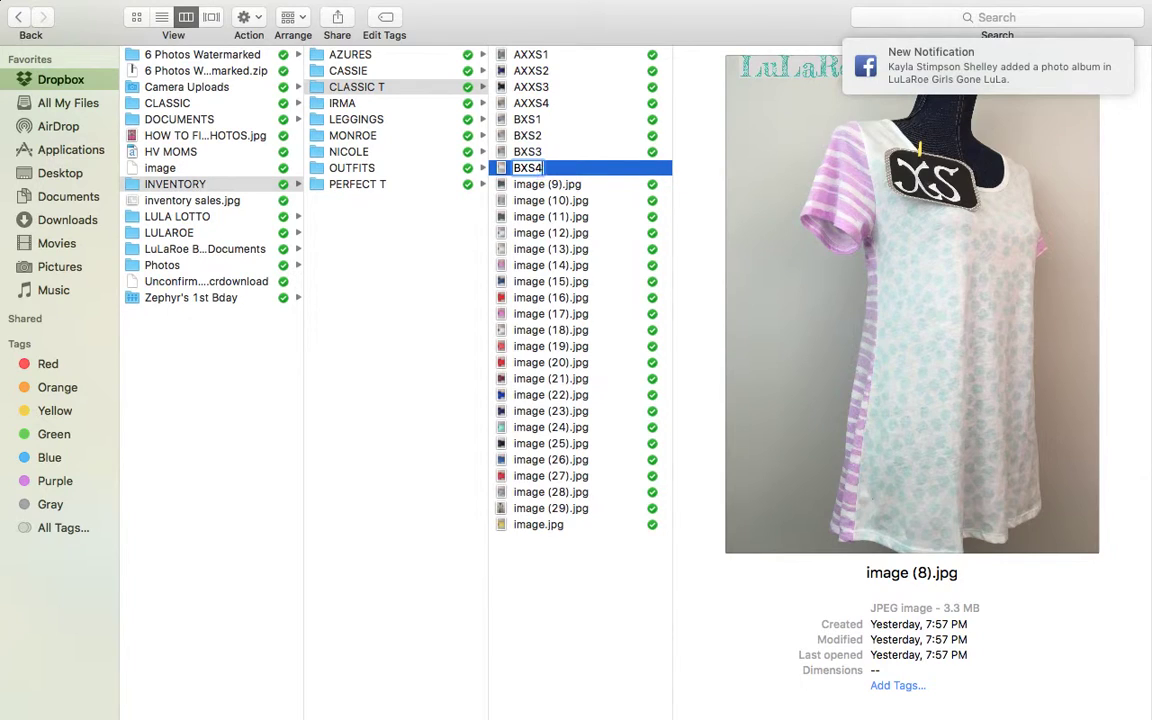
click(527, 186)
key(Up)
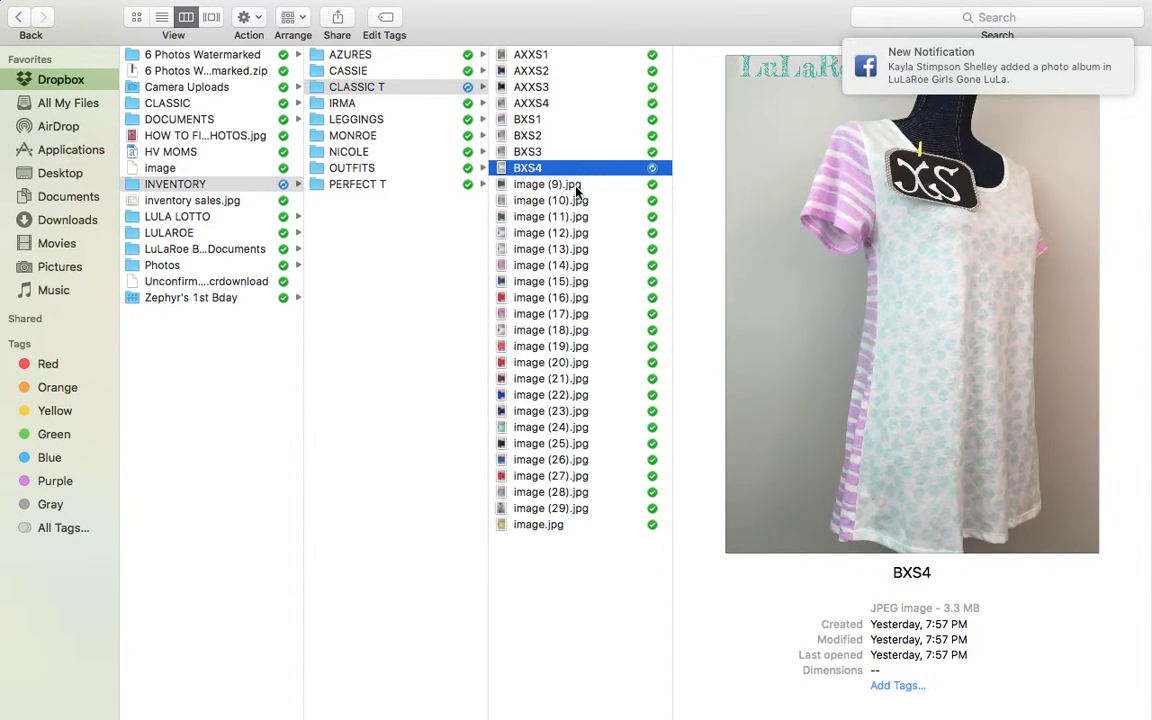
- Rename image (9).jpg to BXS5
click(560, 185)
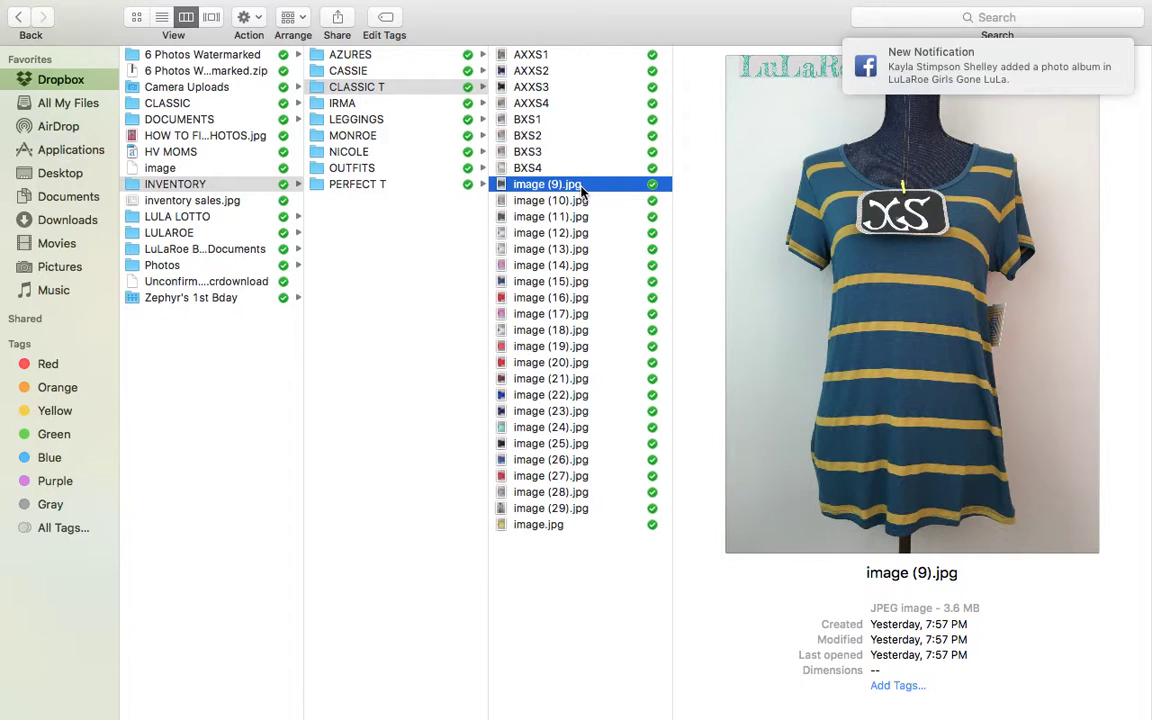
key(Return)
drag(581, 187, 516, 186)
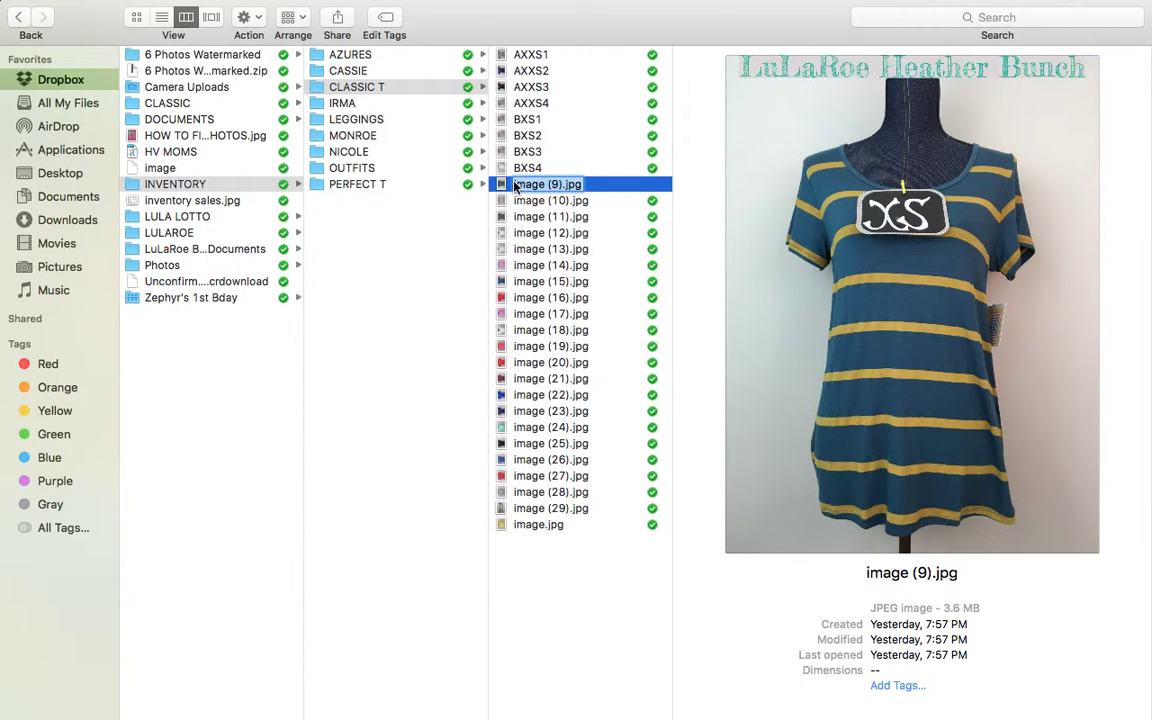
text(BXS)
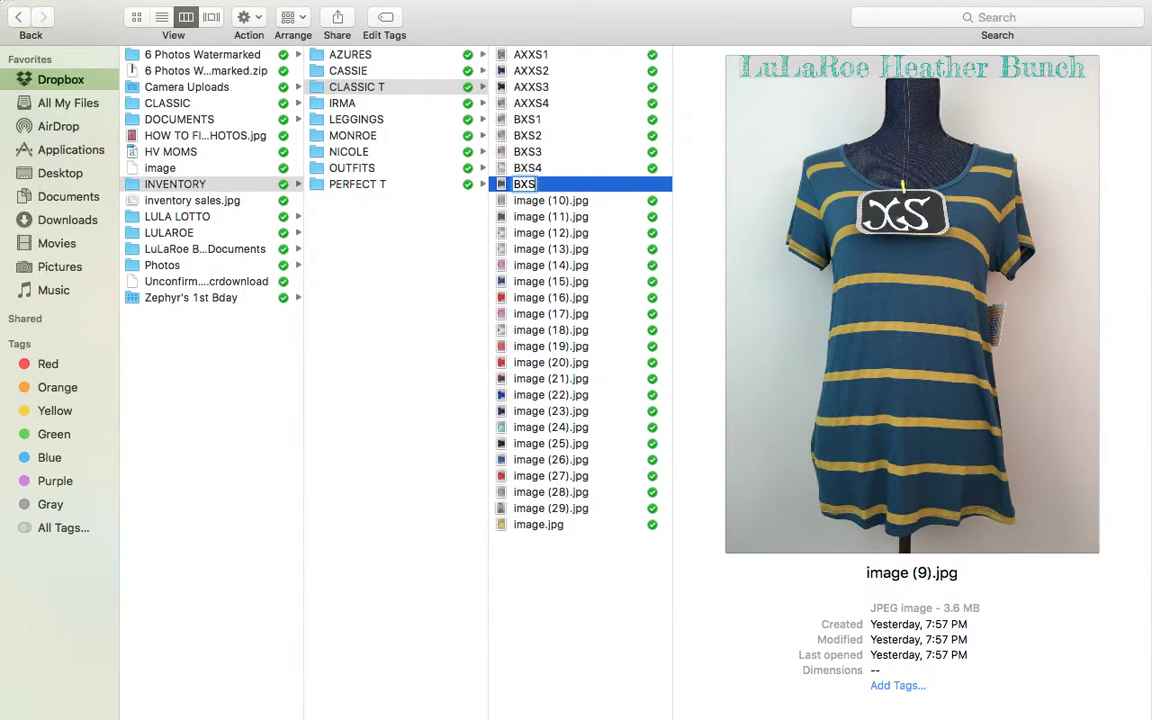
text(5)
key(Return)
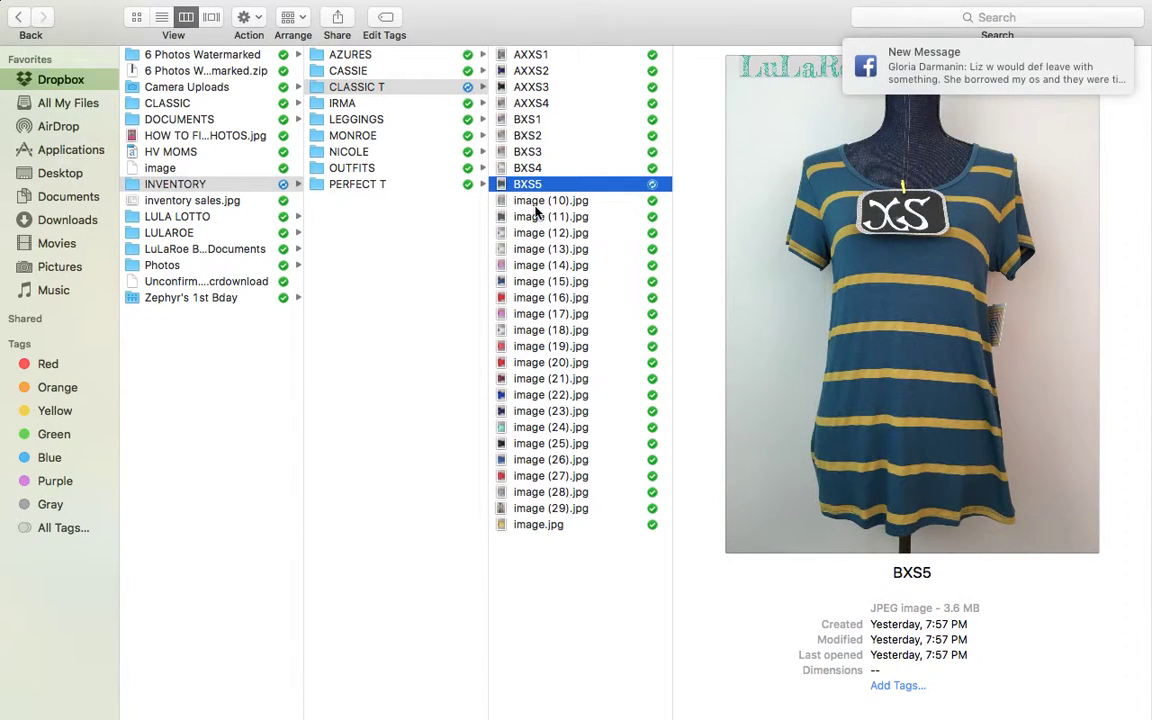
- Rename image (10).jpg to CS1 and image (11).jpg to CS2
click(535, 204)
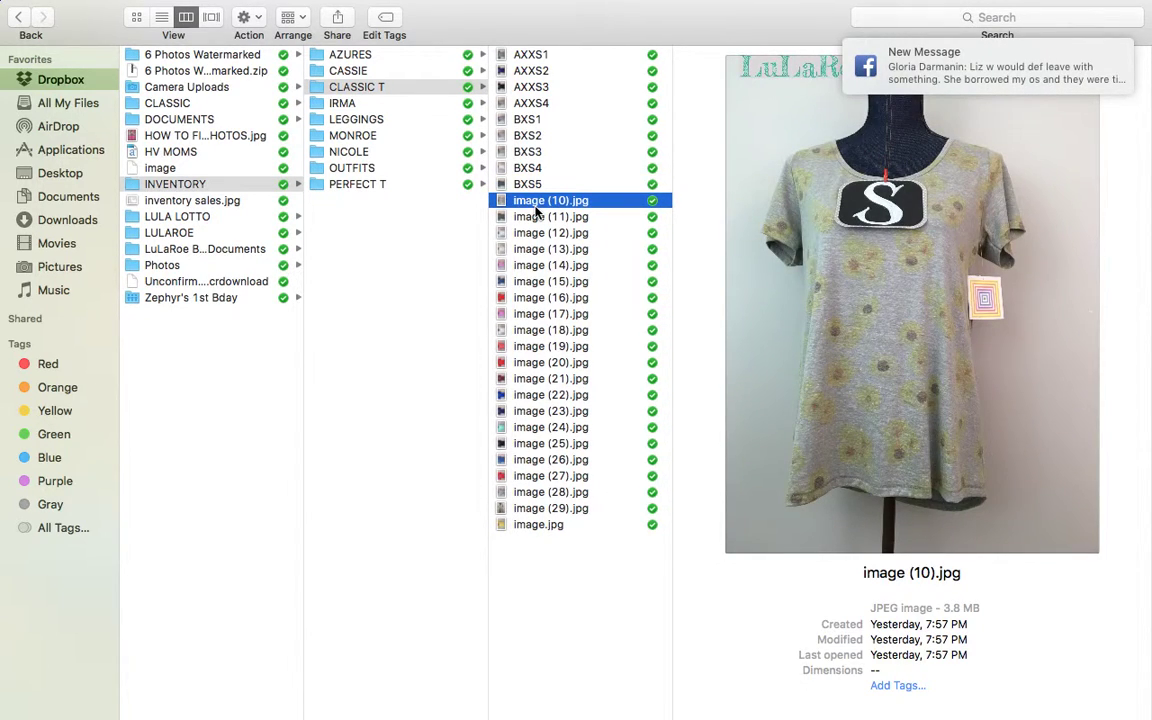
click(535, 202)
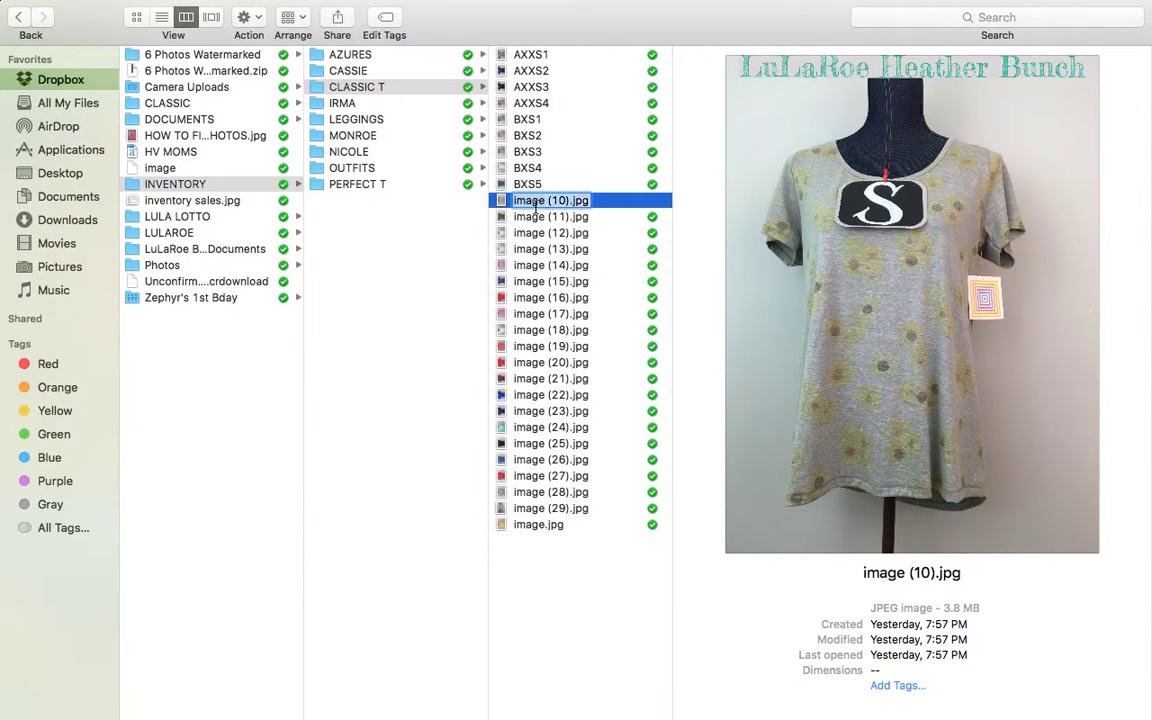
text(C)
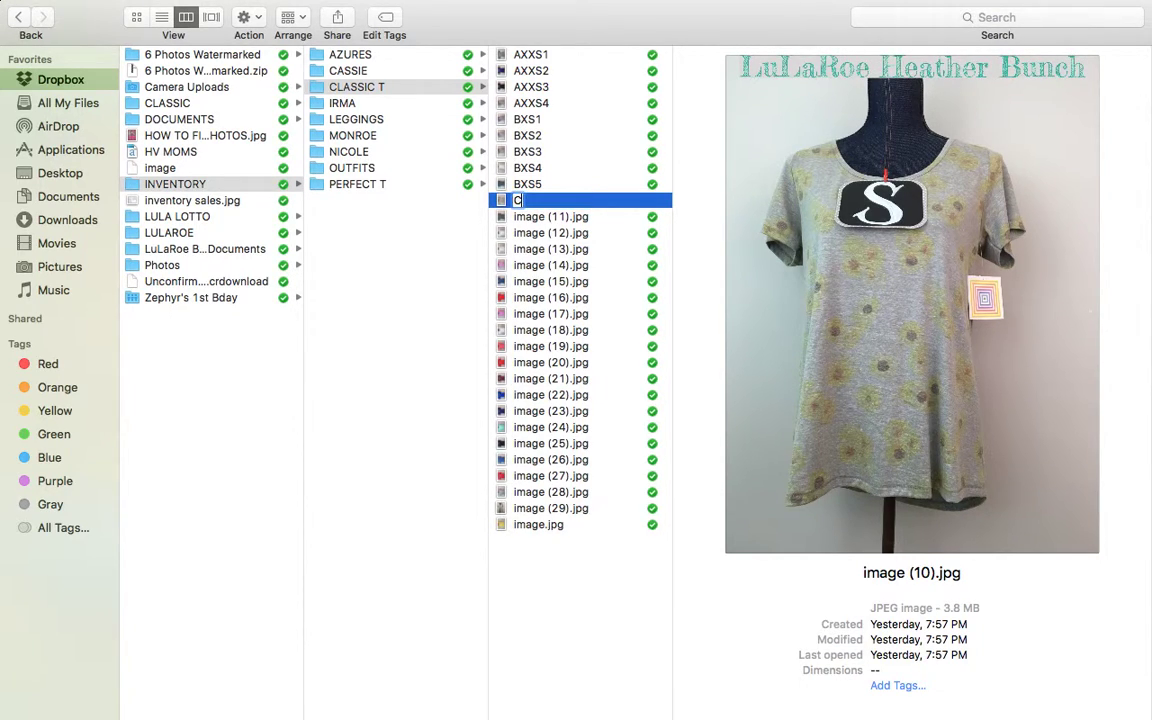
text(S1)
click(553, 217)
key(Up)
key(Down)
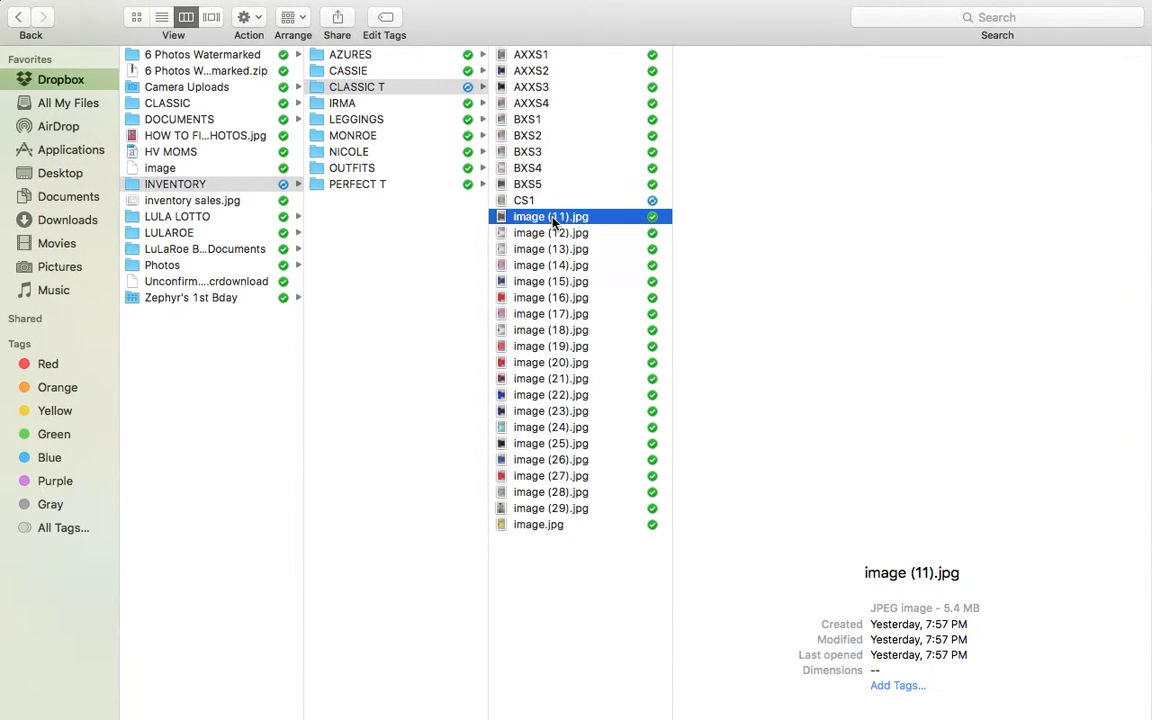
key(Return)
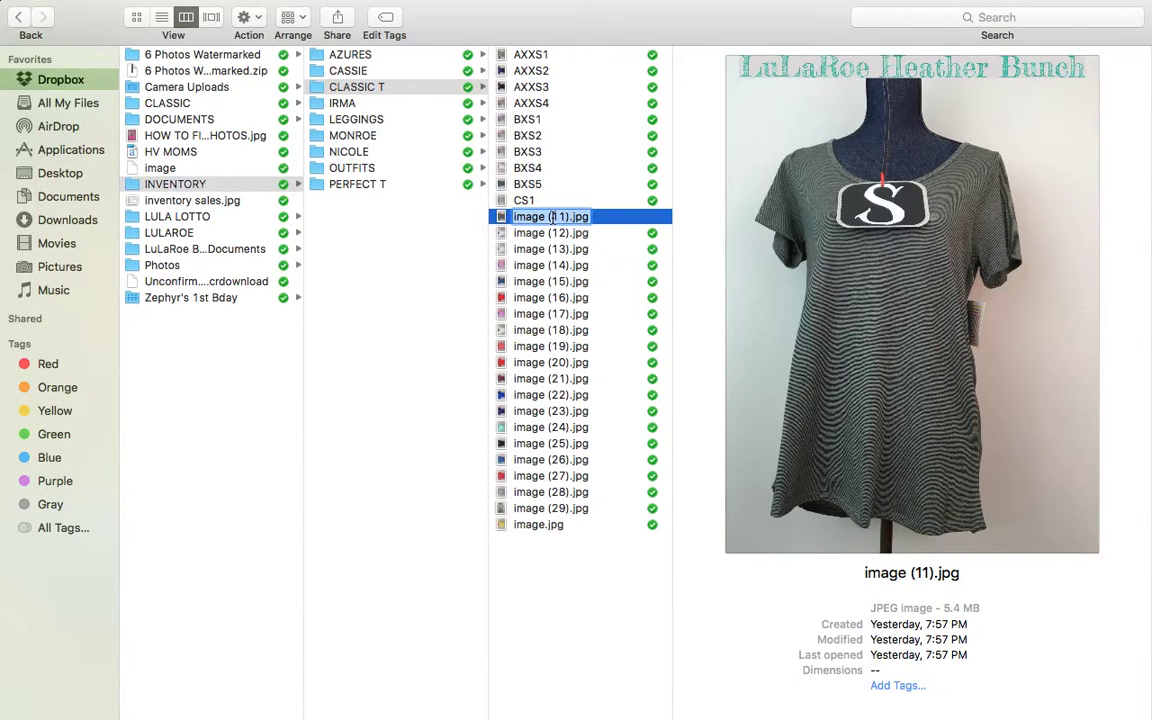
text(CS2)
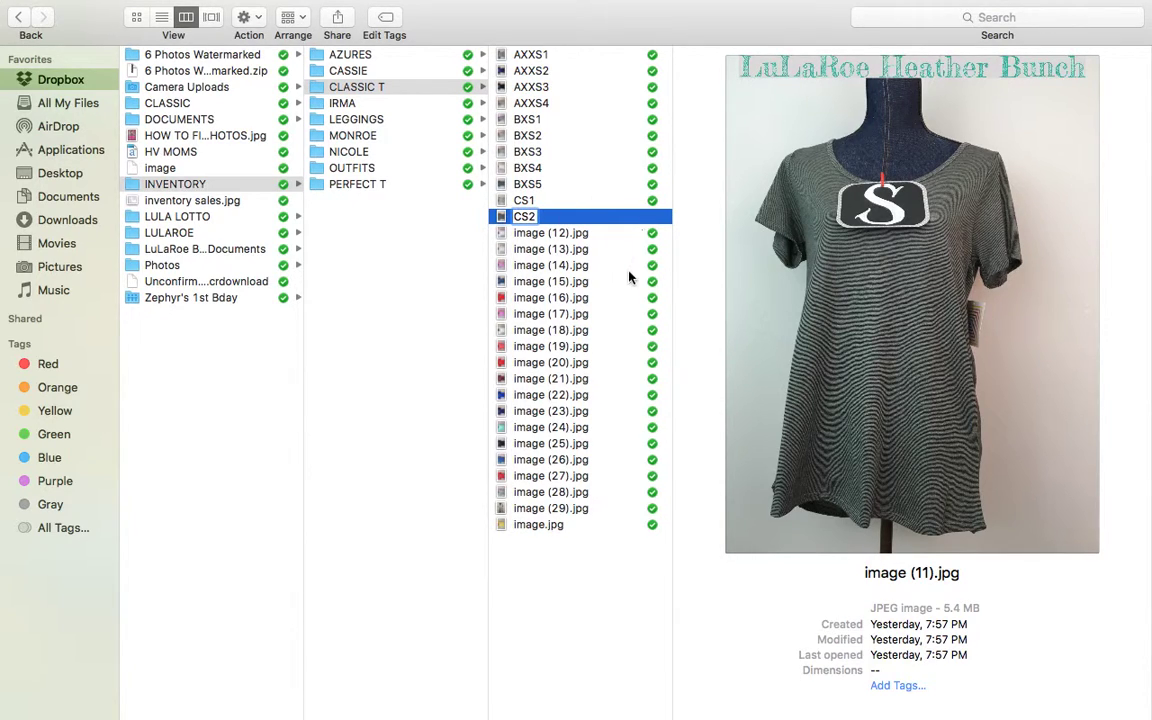
click(630, 281)
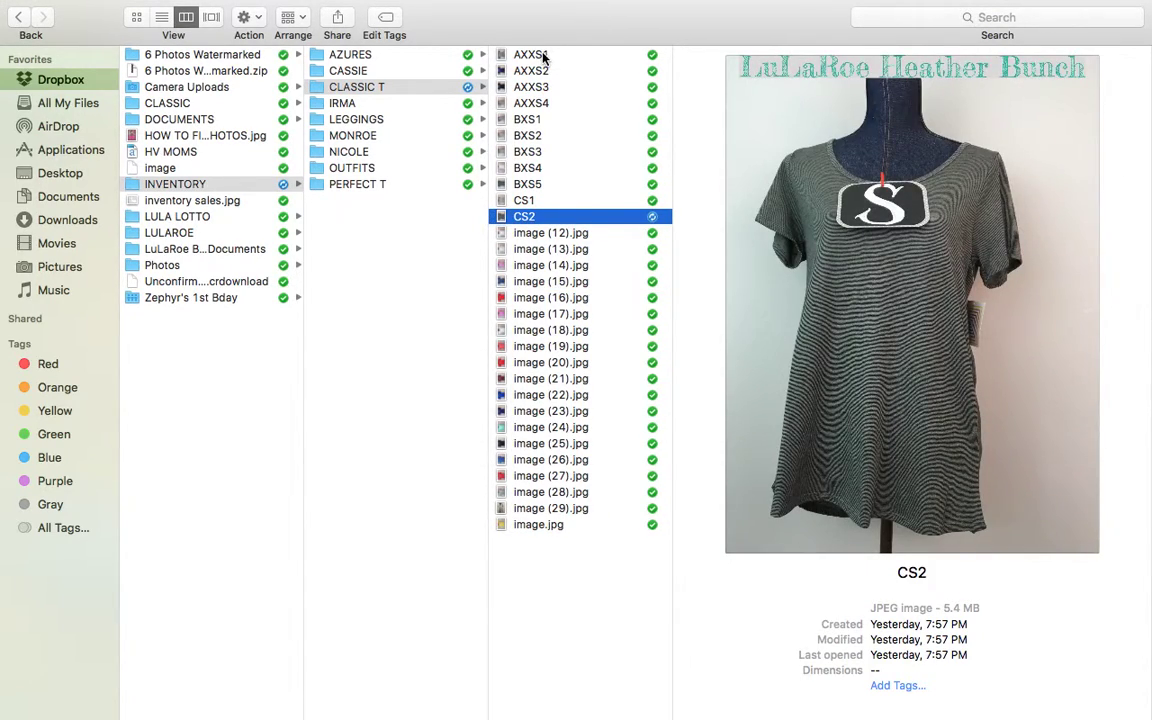
click(531, 55)
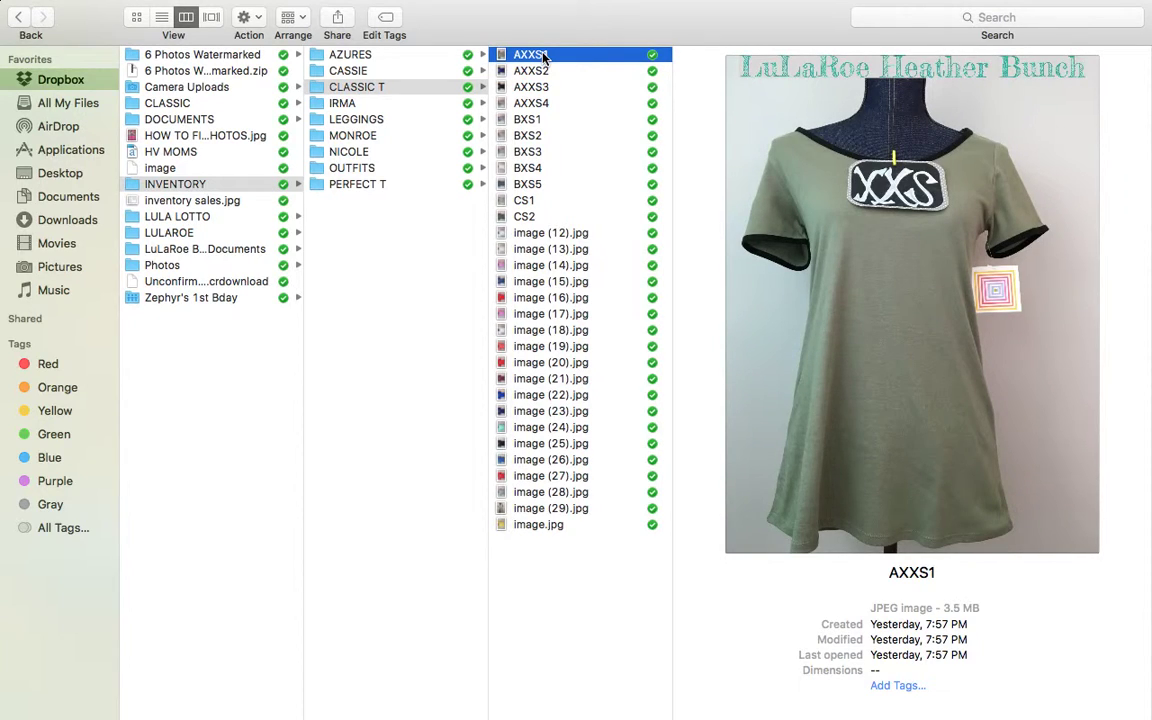
key(Down)
key(Down)
key(Down)
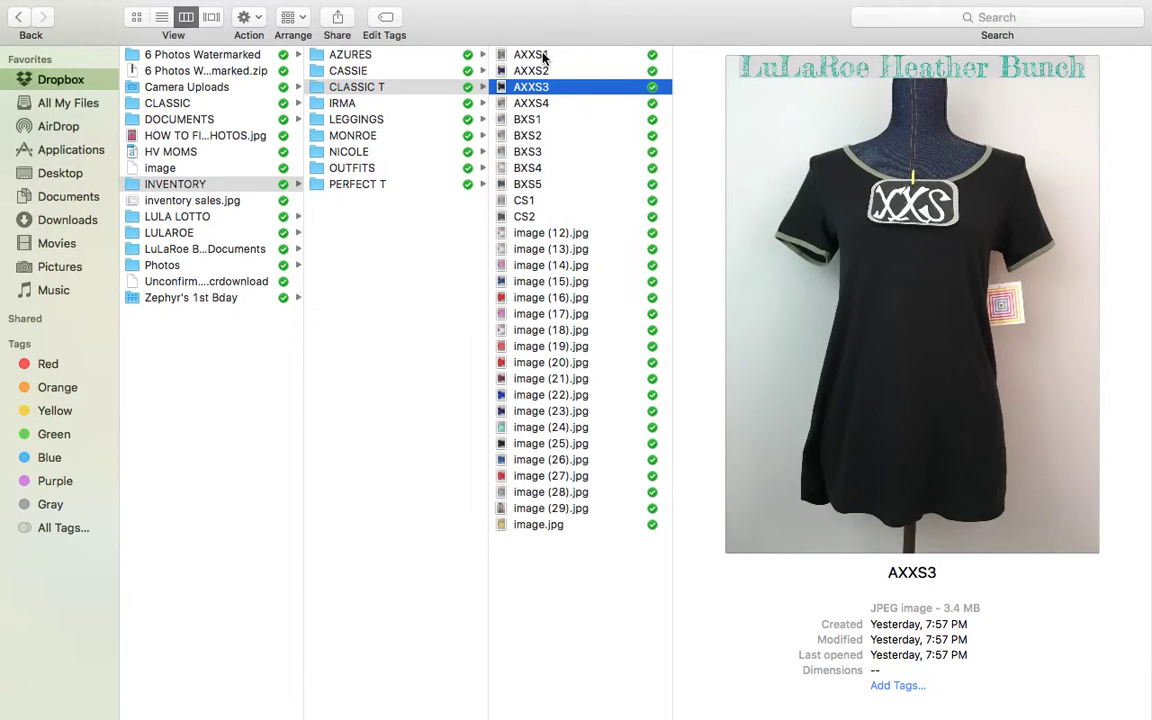
key(Down)
key(Down)
key(Down)
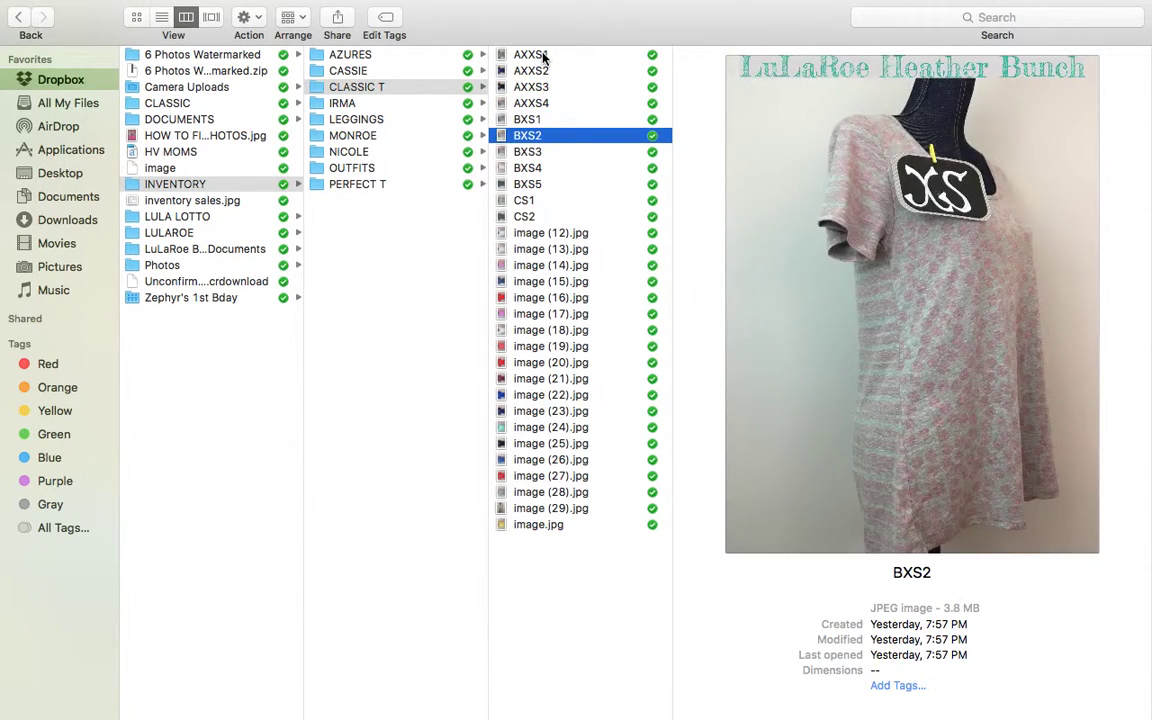
key(Down)
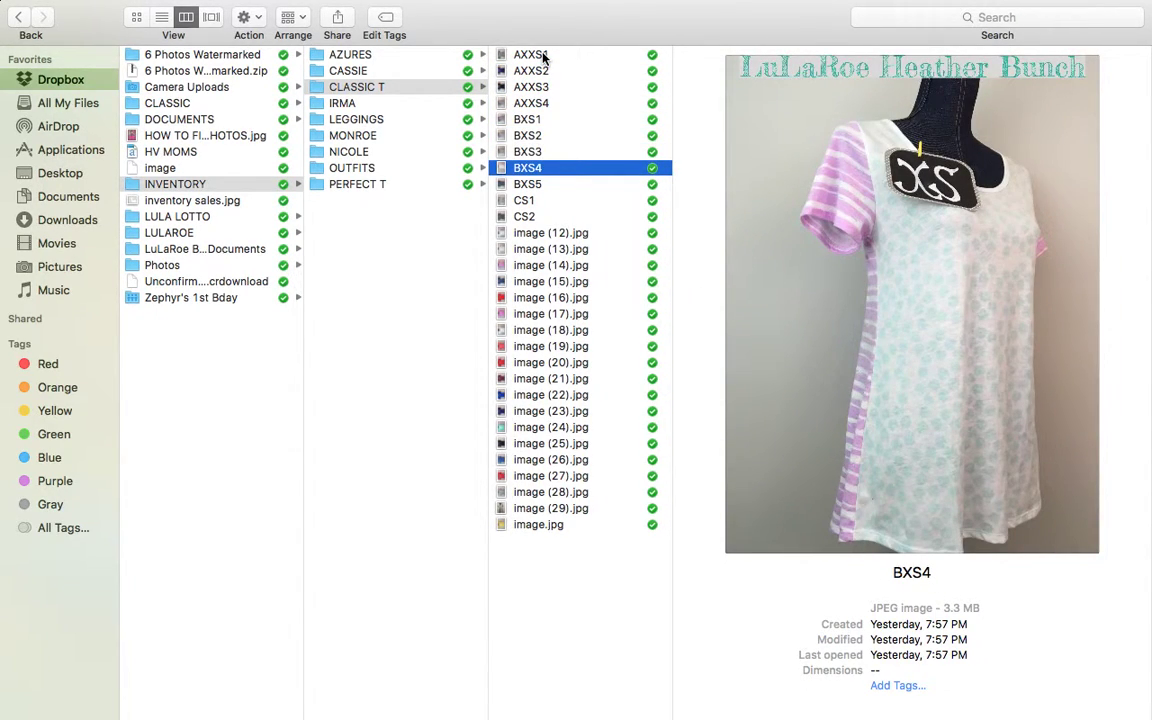
key(Down)
key(Down)
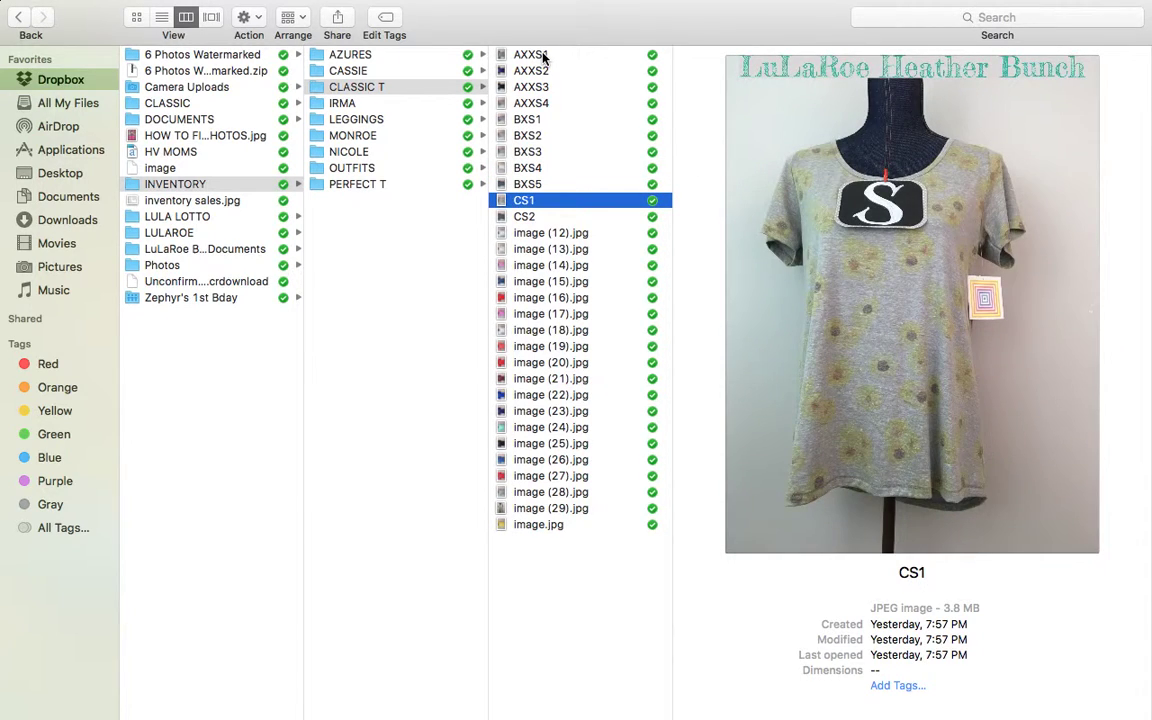
key(Down)
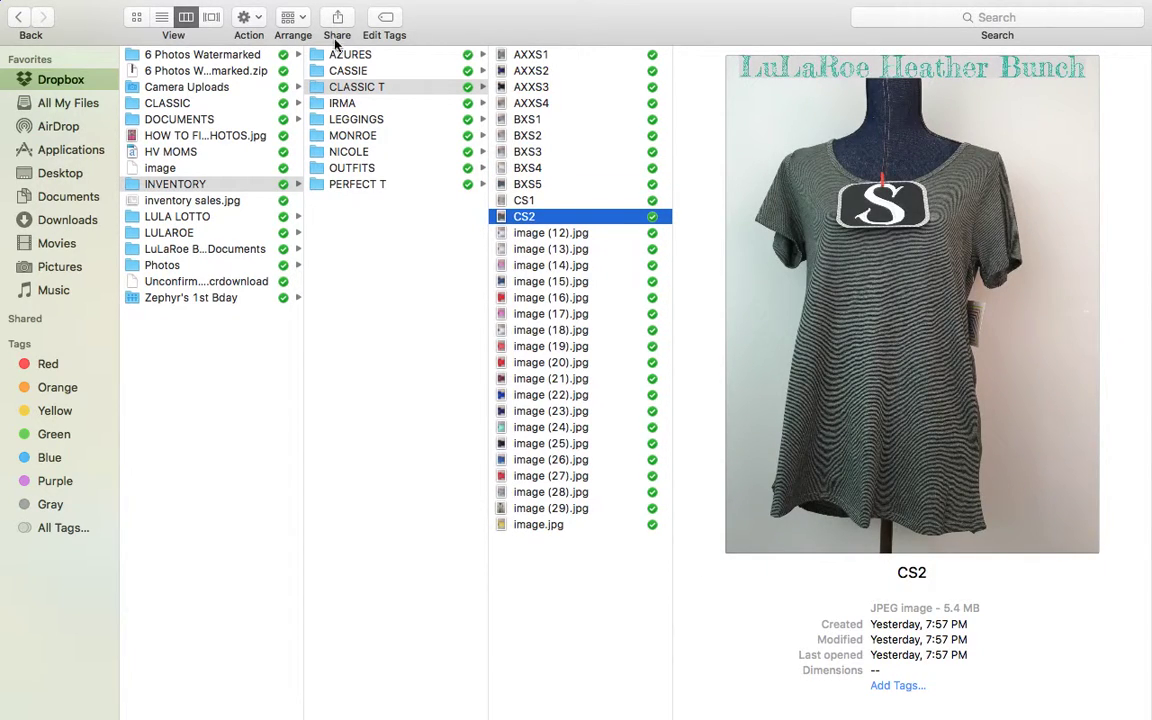
click(249, 17)
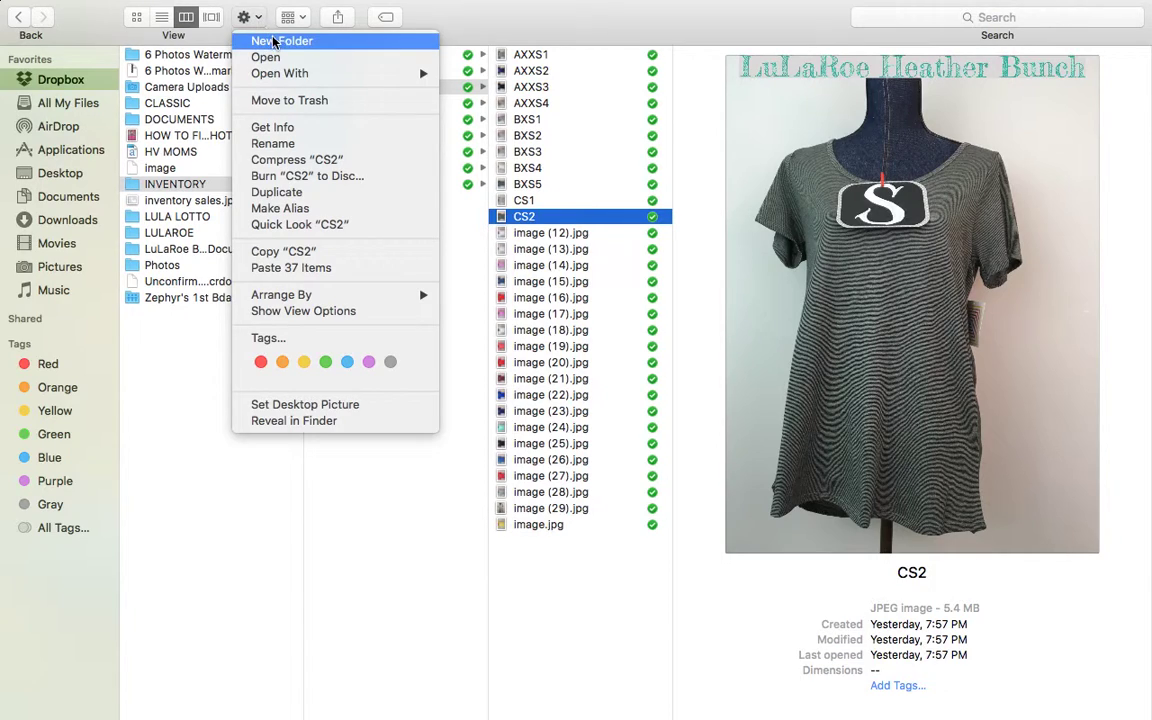
- Use Action > New Folder to add a SOLD folder in CLASSIC T, then reselect AXXS1
click(274, 41)
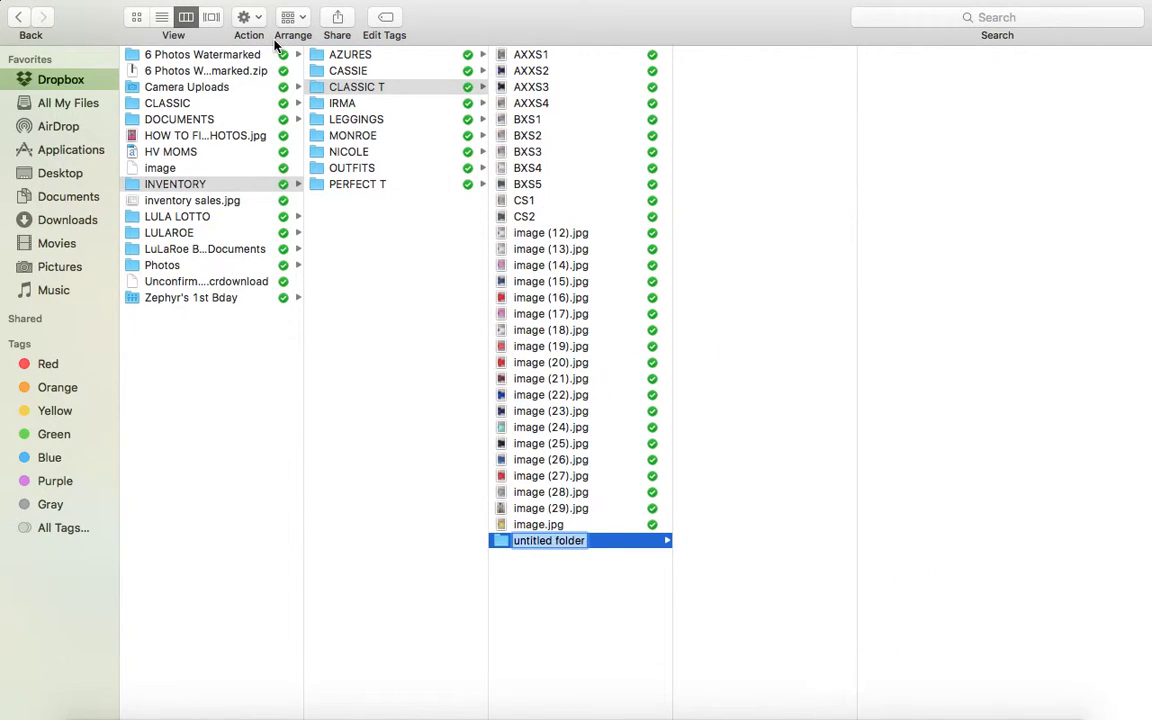
text(SOLD)
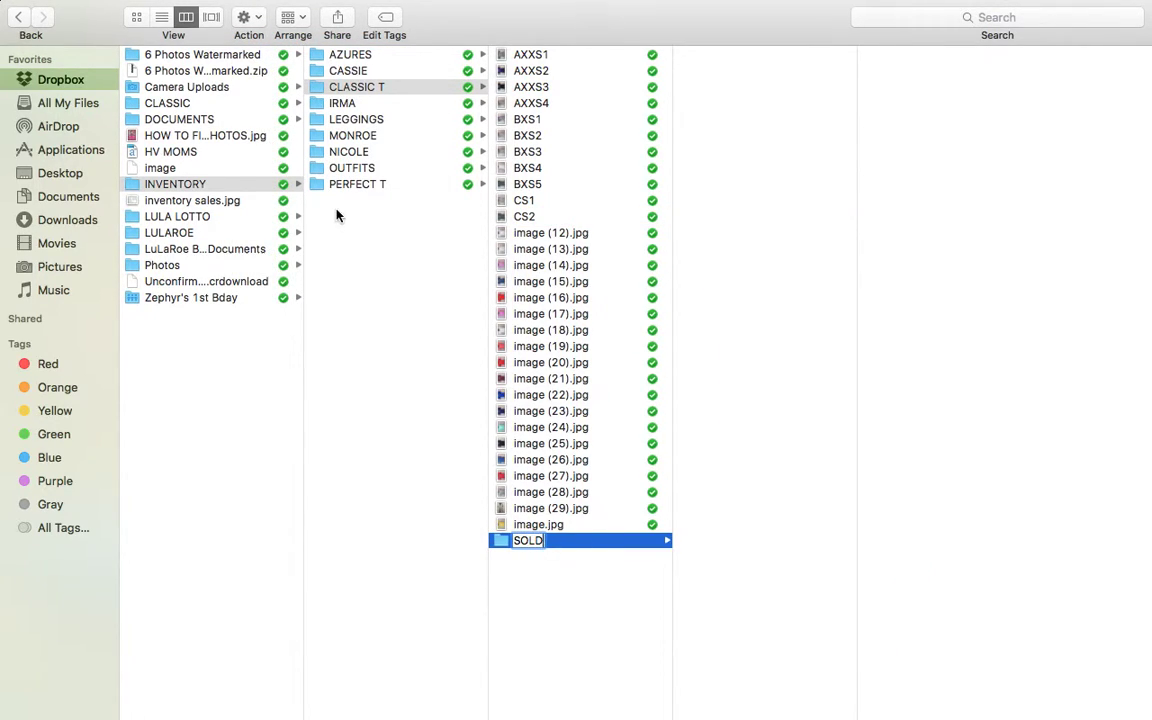
click(535, 56)
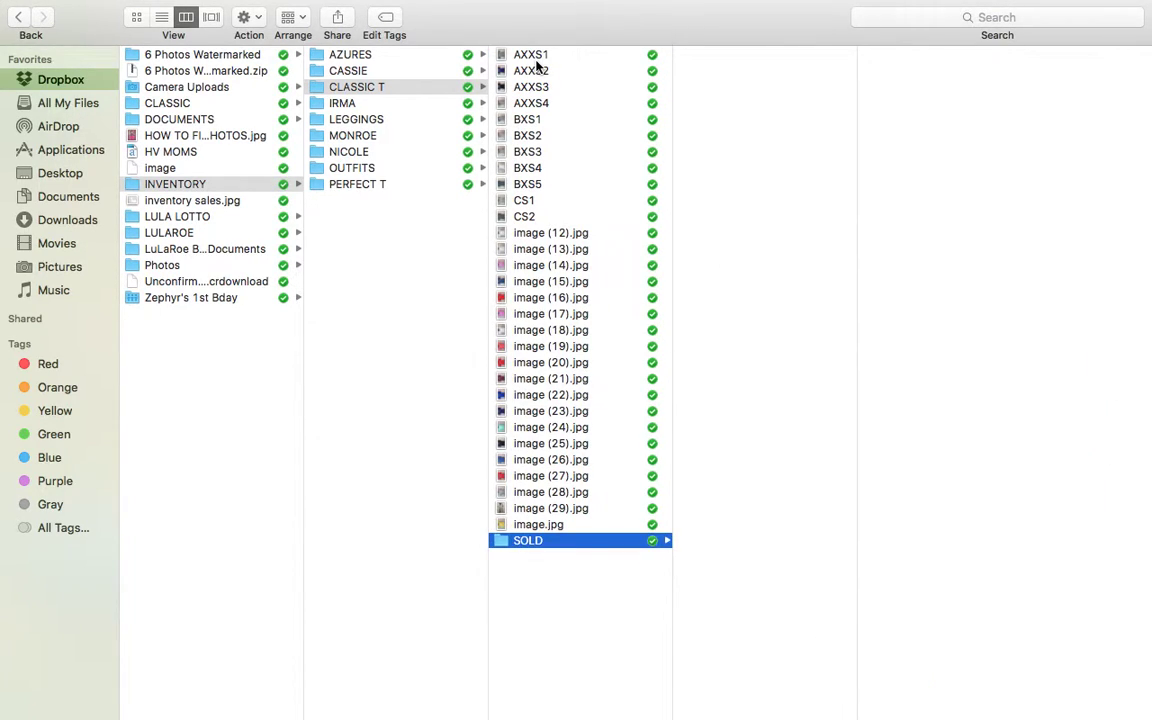
click(536, 55)
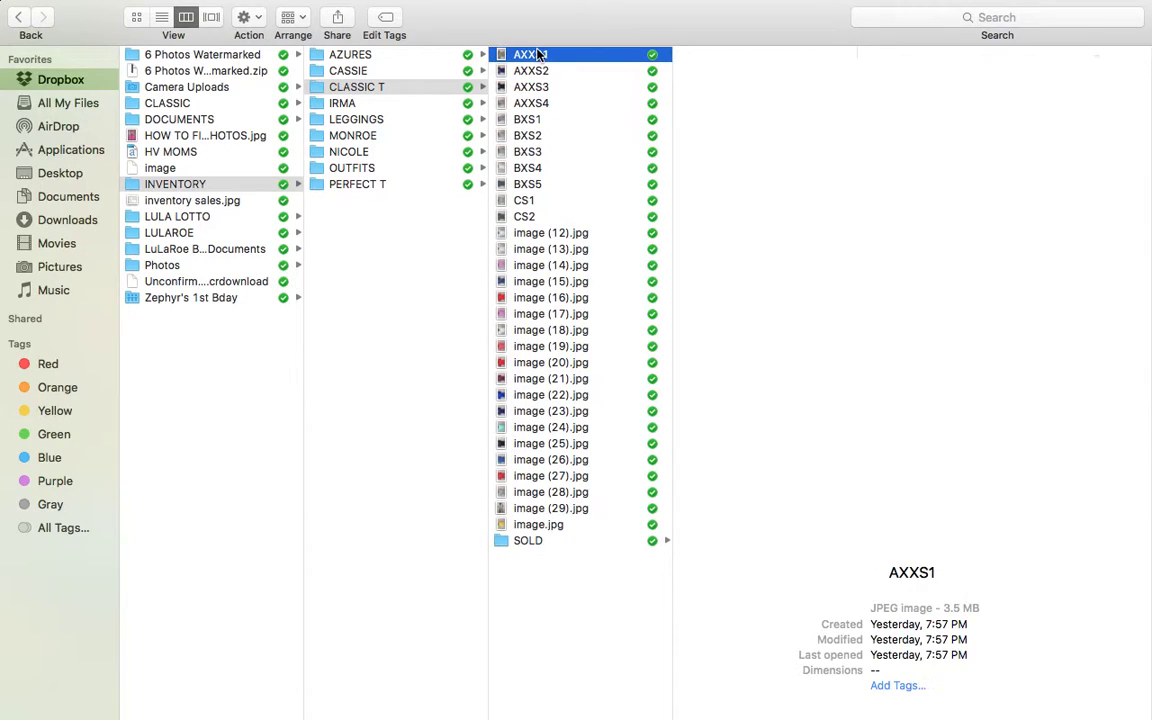